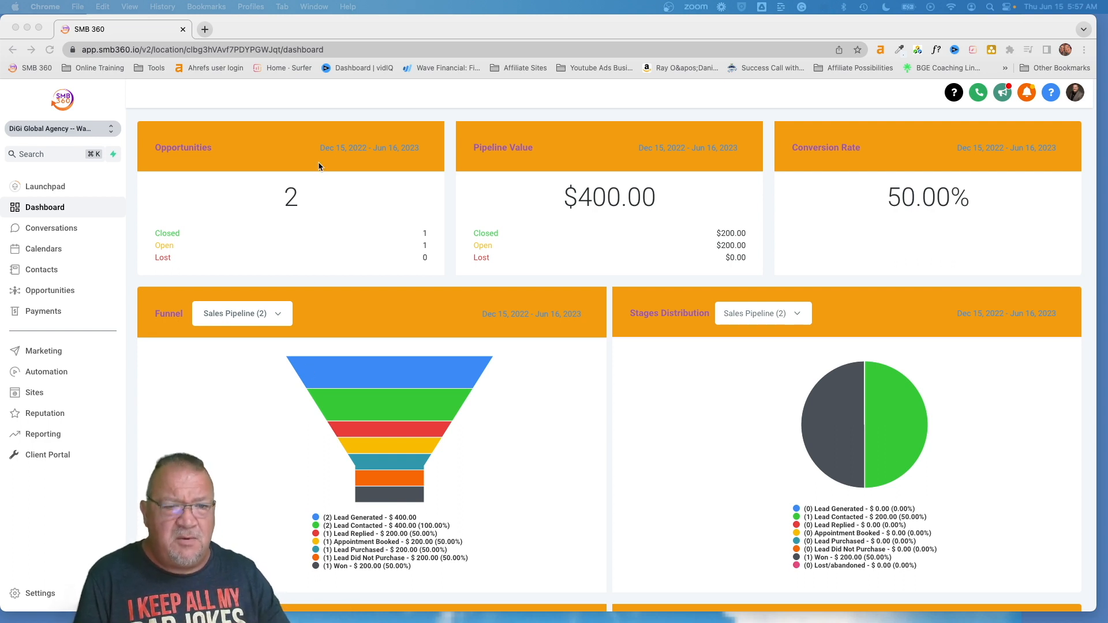
# Step: Open the Home page of the Video Tracking funnel for editing and select its video element
pyautogui.click(32, 393)
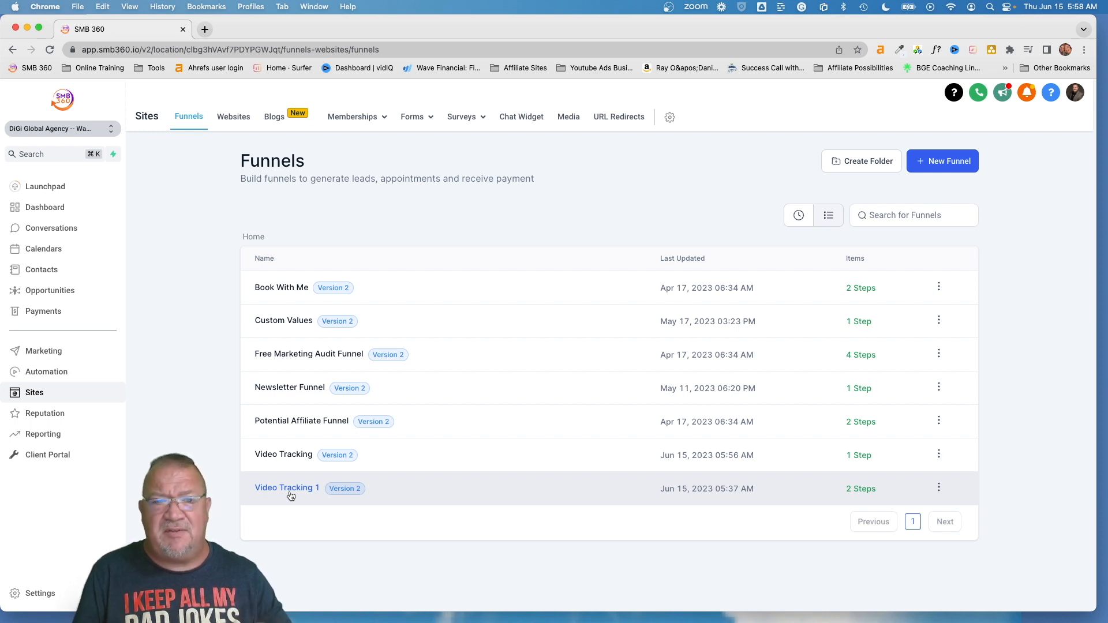
pyautogui.click(288, 456)
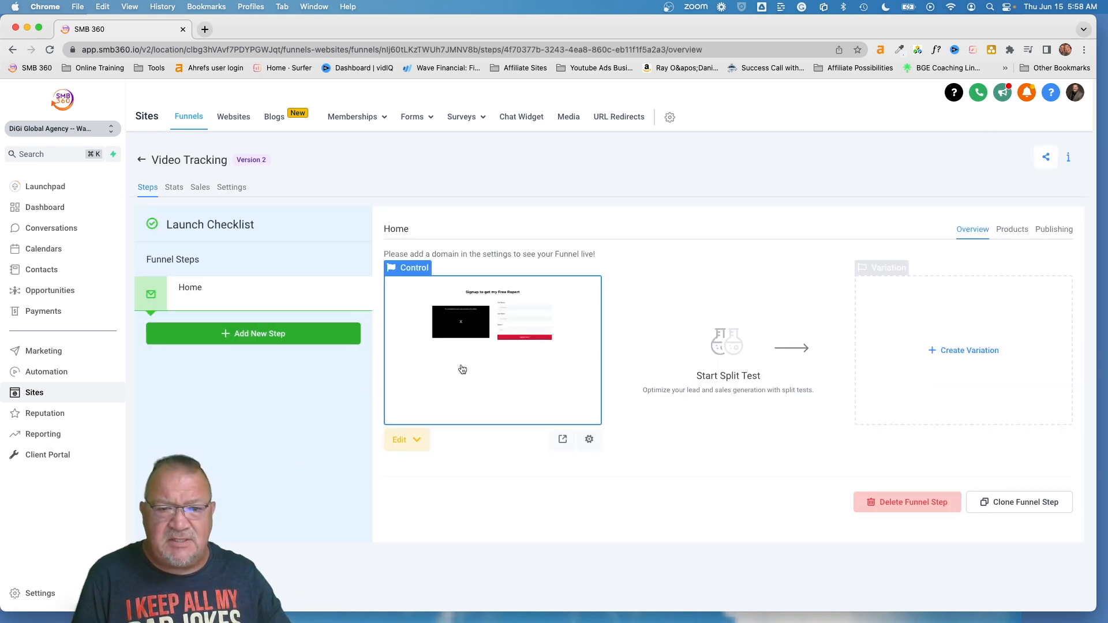
pyautogui.click(466, 367)
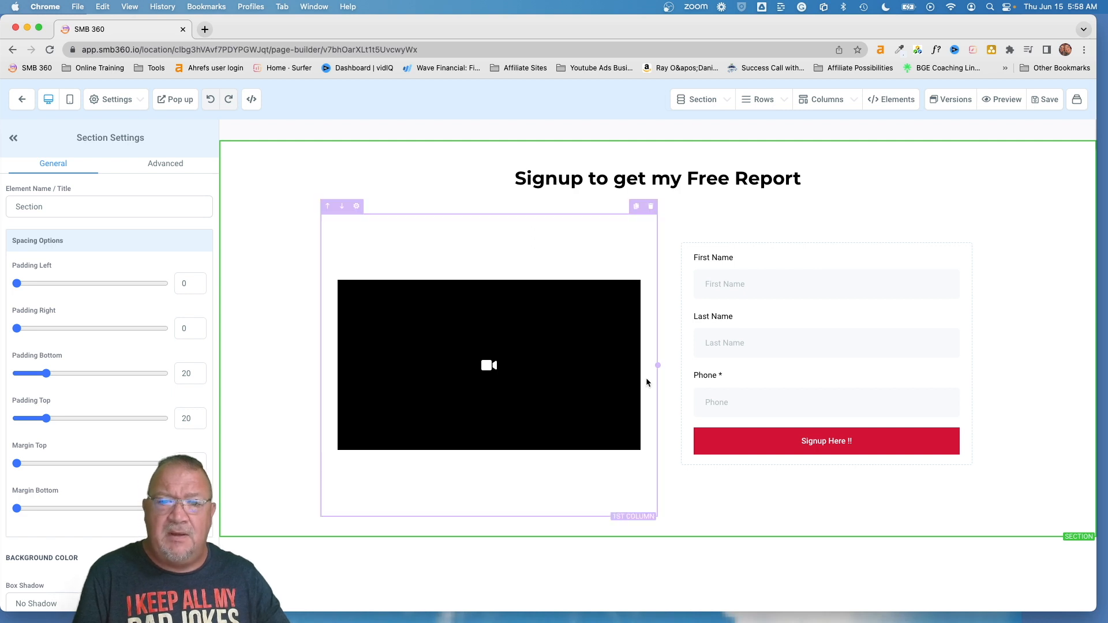
pyautogui.click(530, 329)
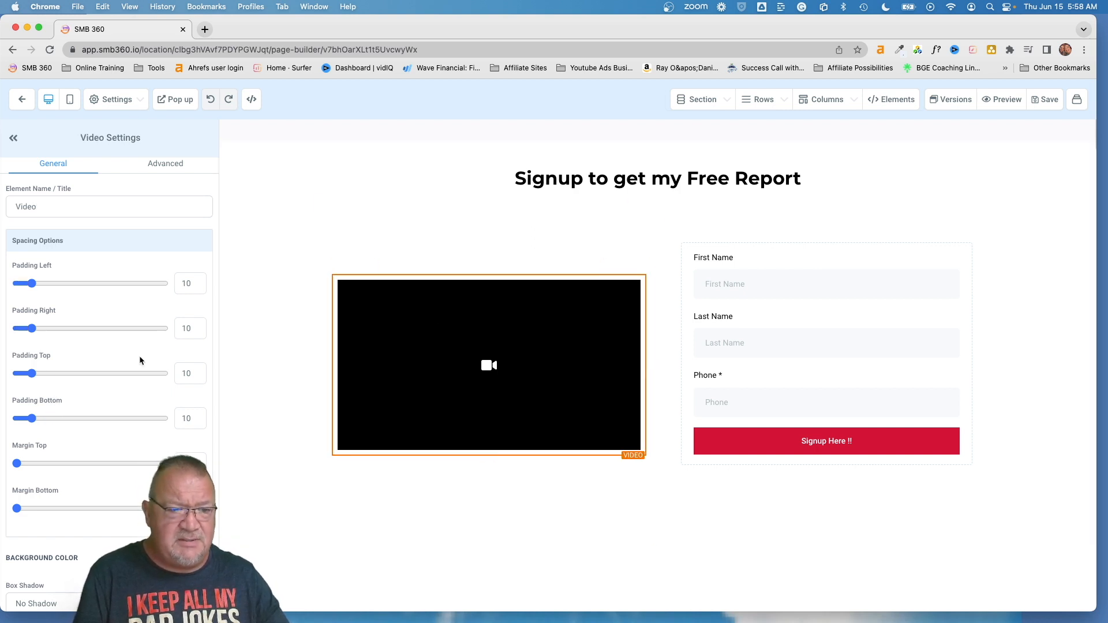
# Step: Review the video type options for the video element and leave Hosted Video selected
pyautogui.scroll(-10, 140, 359)
pyautogui.scroll(2, 139, 358)
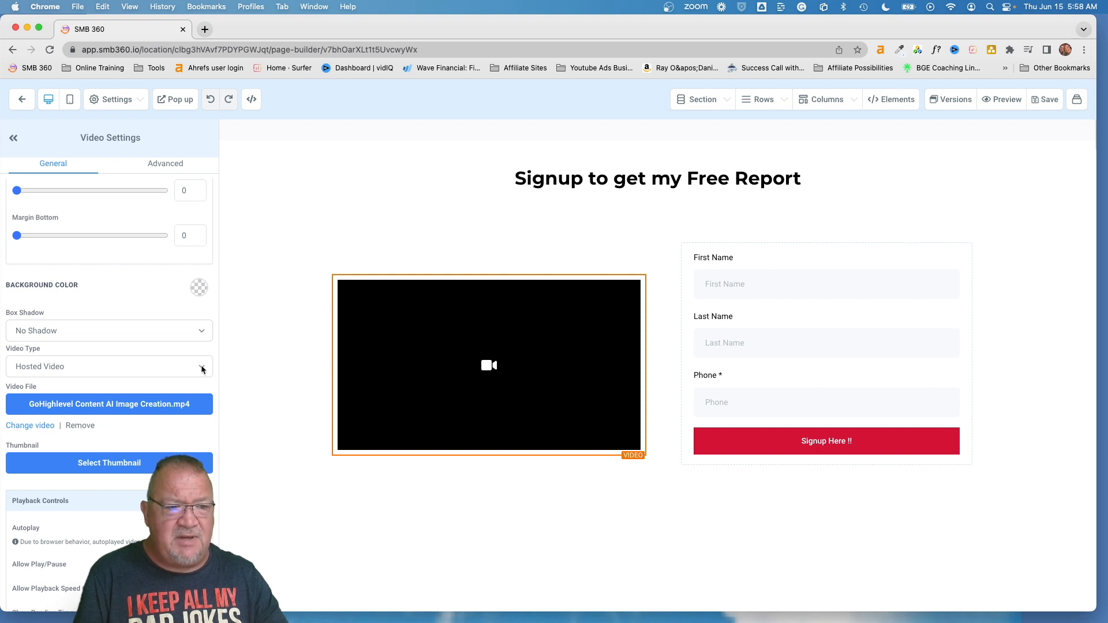
pyautogui.scroll(5, 201, 369)
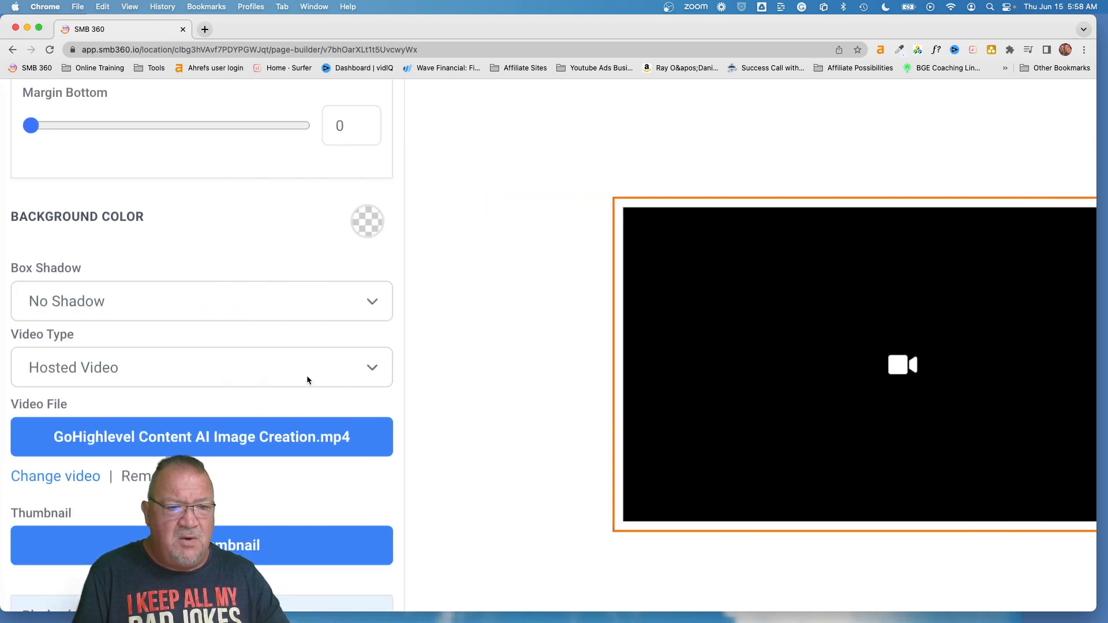
pyautogui.click(365, 372)
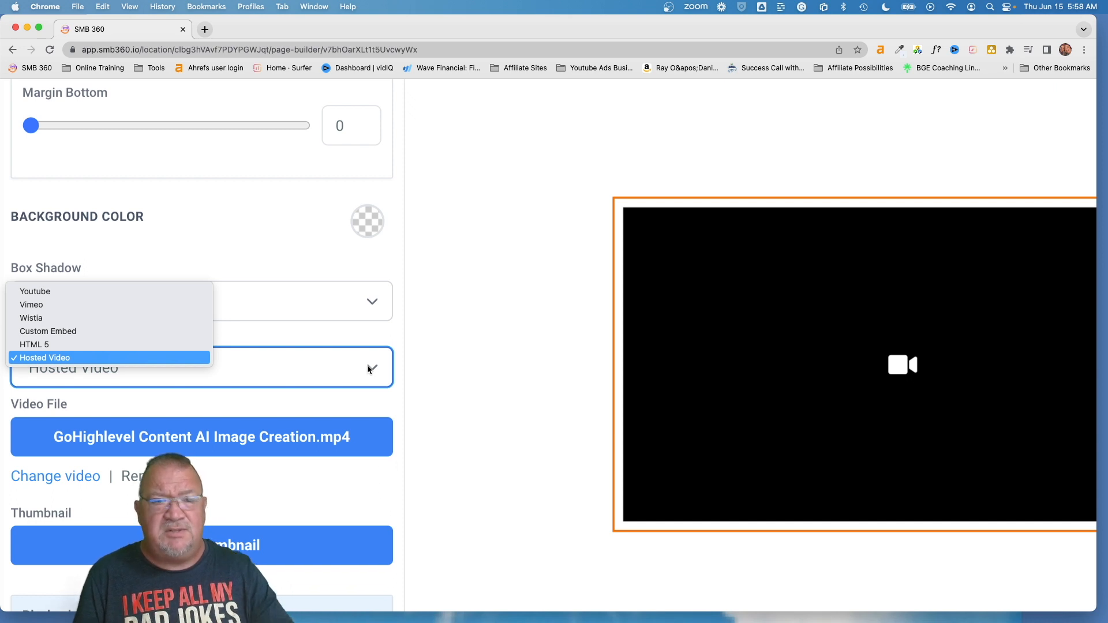
pyautogui.click(326, 400)
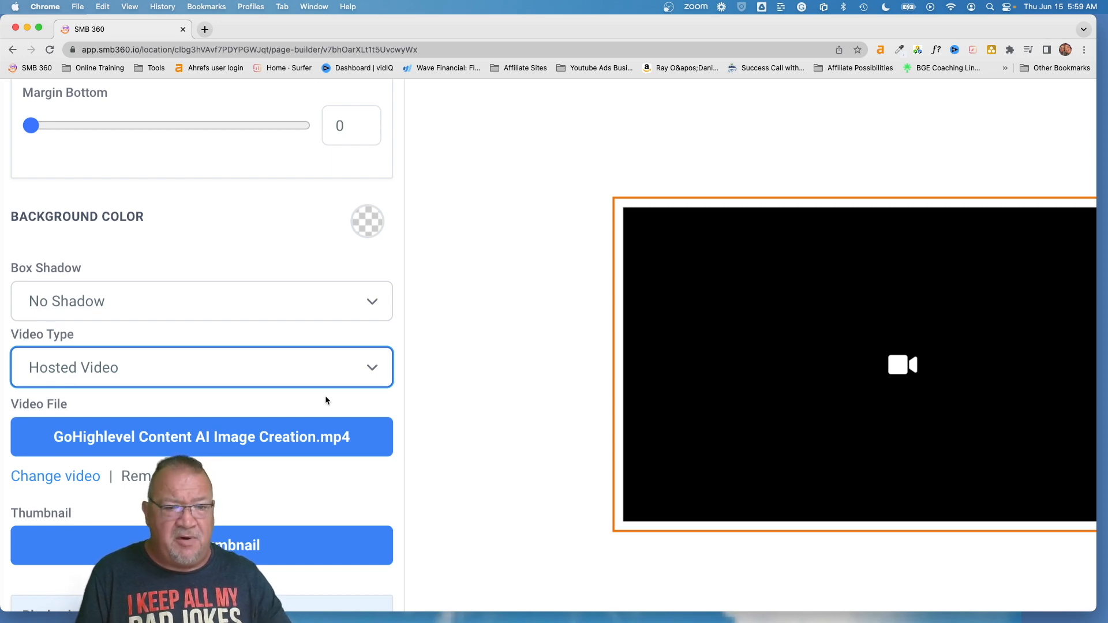
# Step: View the media library behind the video file setting and return without choosing another file
pyautogui.scroll(-5, 326, 397)
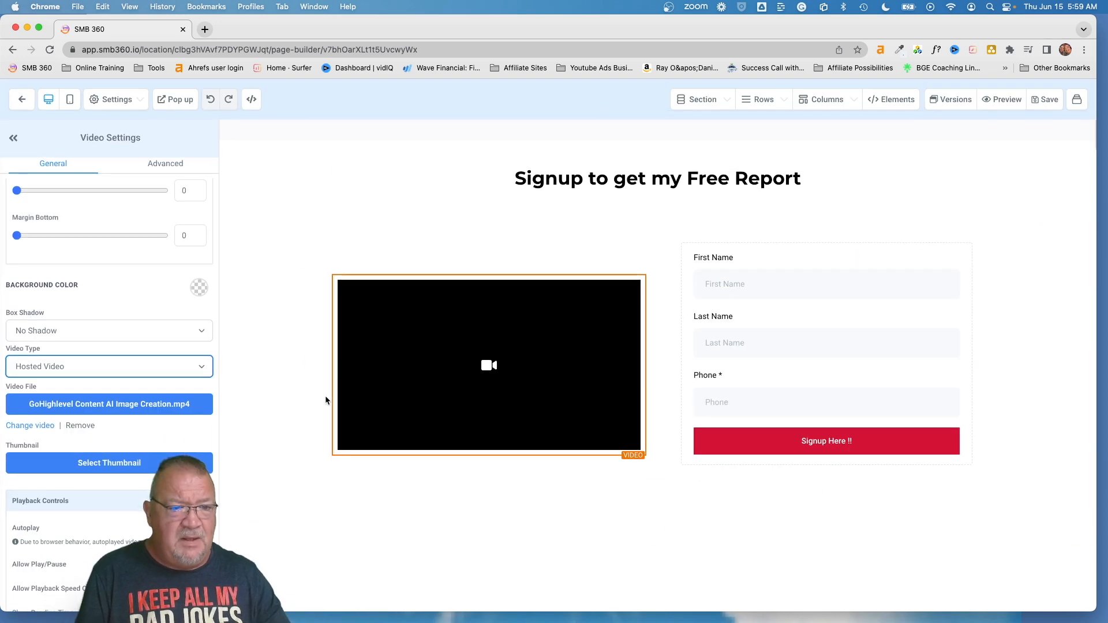
pyautogui.click(100, 405)
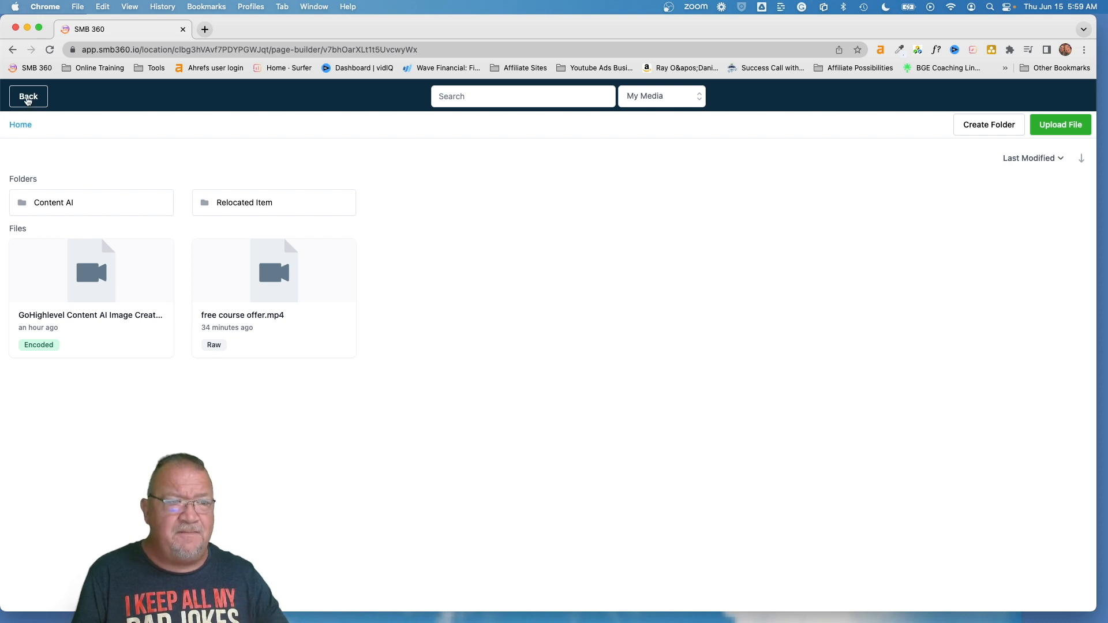
pyautogui.click(29, 97)
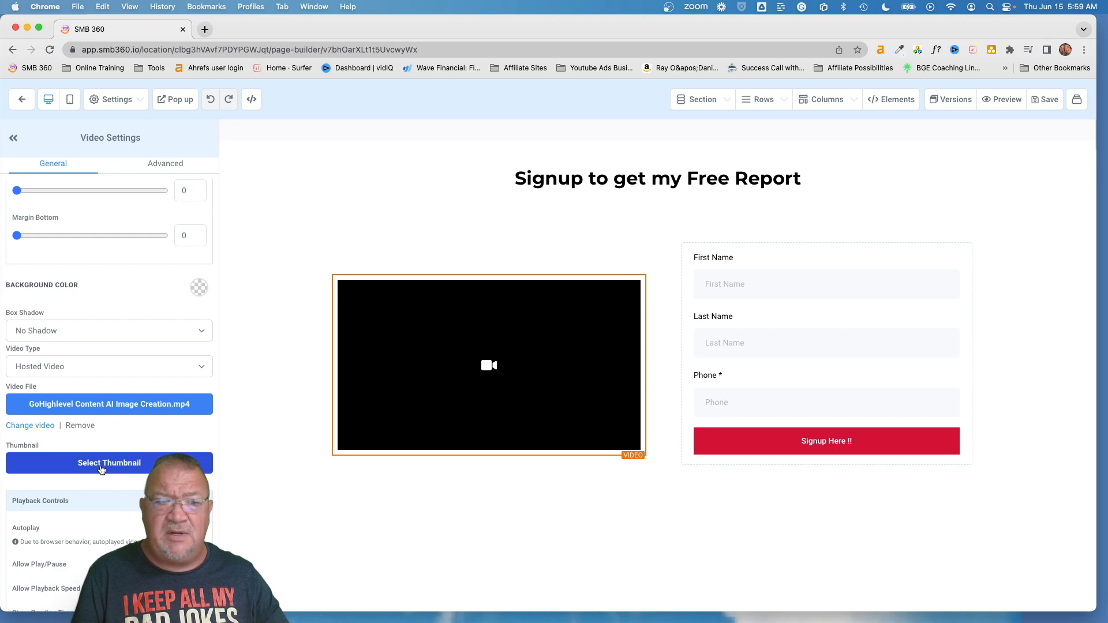
# Step: Examine the video's playback controls, from Autoplay through Show Progress Bar
pyautogui.scroll(-3, 101, 471)
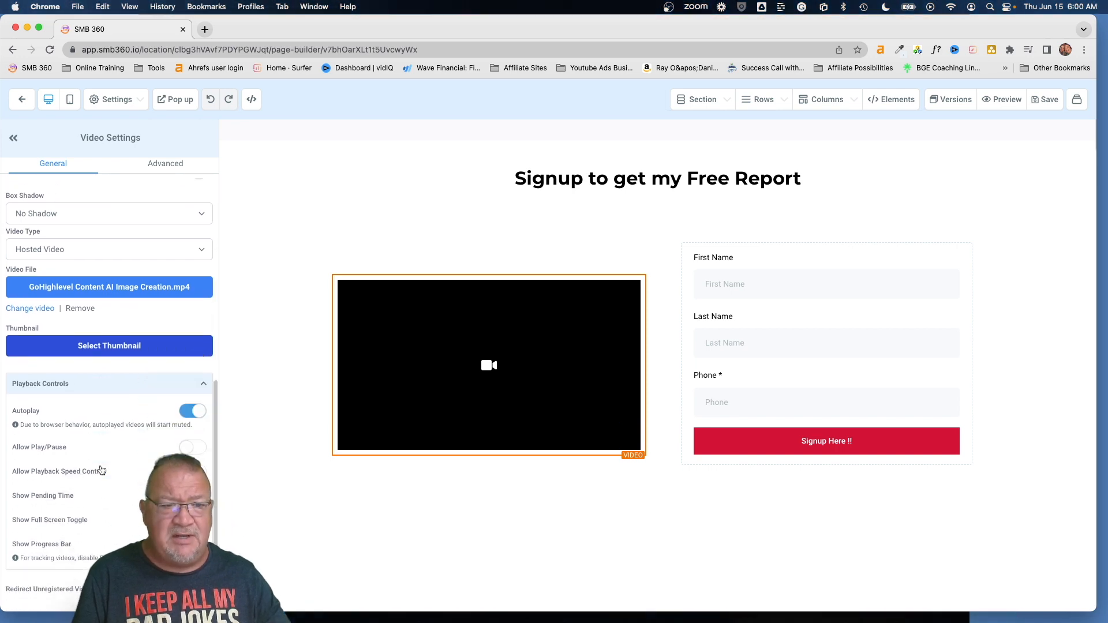
pyautogui.scroll(5, 101, 464)
pyautogui.scroll(-5, 99, 465)
pyautogui.hscroll(-4, 99, 465)
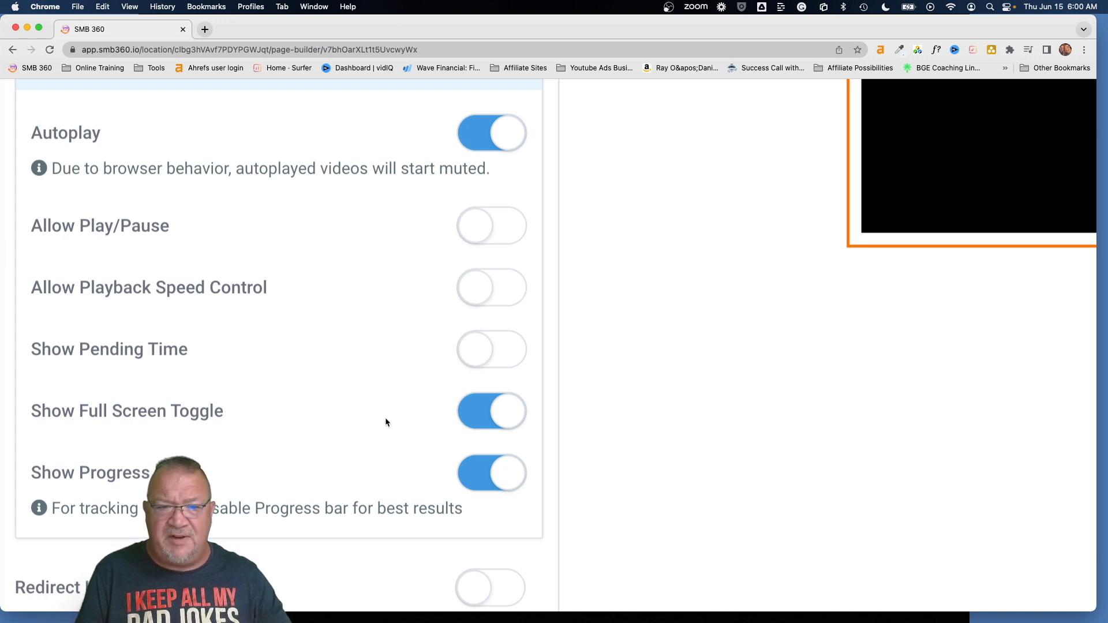
pyautogui.scroll(-5, 388, 424)
# Step: Preview the page, jump to several points along the video's progress bar, and close the preview
pyautogui.click(994, 100)
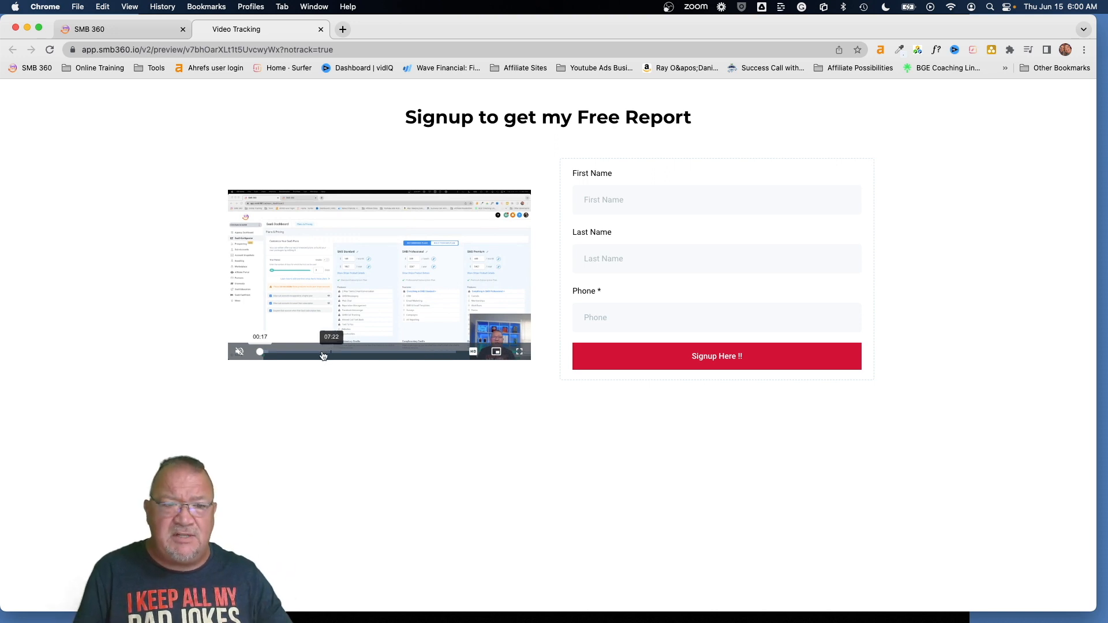
pyautogui.click(289, 354)
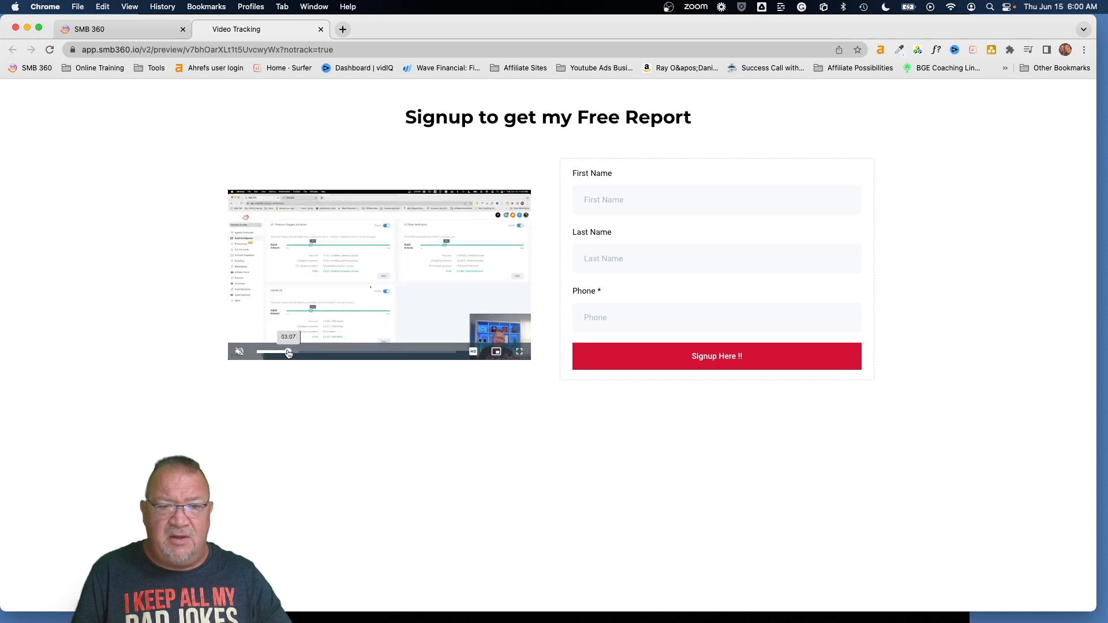
pyautogui.click(322, 354)
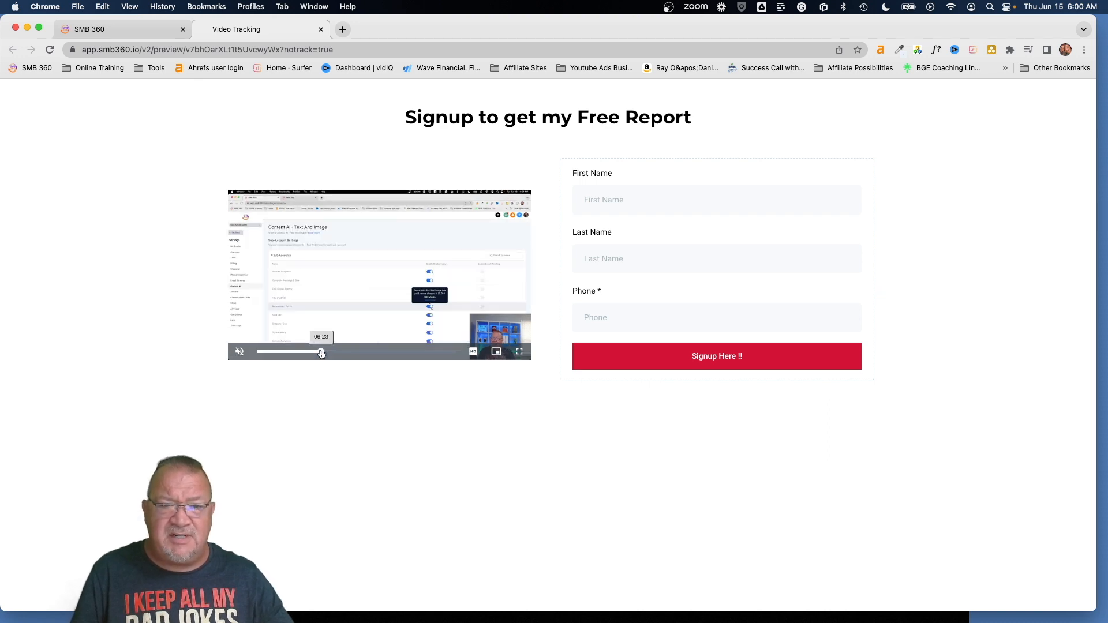
pyautogui.click(393, 353)
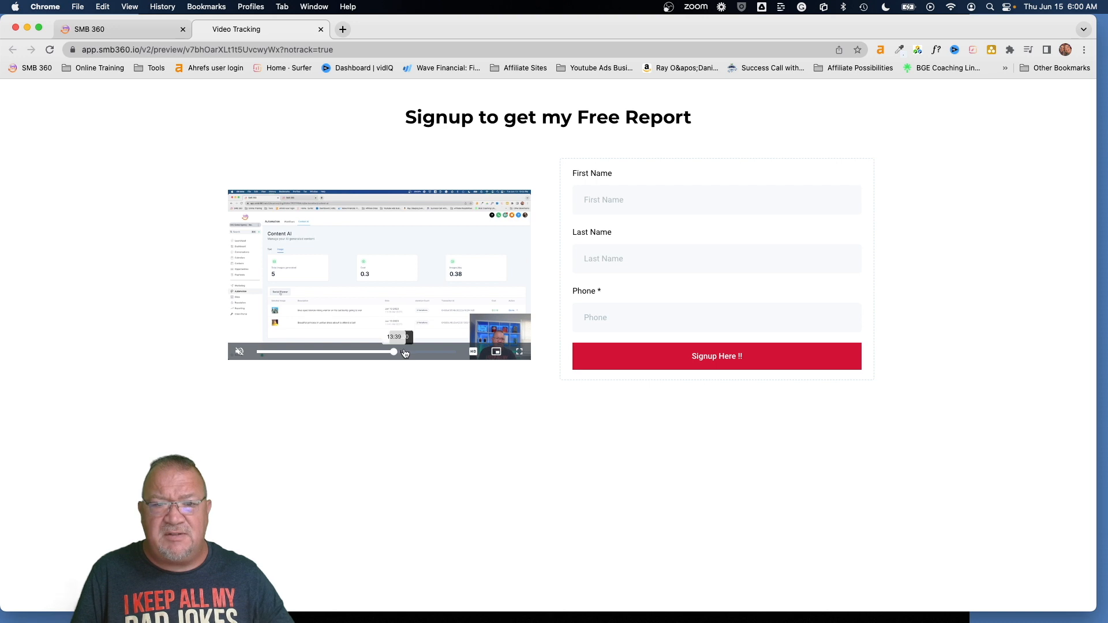
pyautogui.click(285, 353)
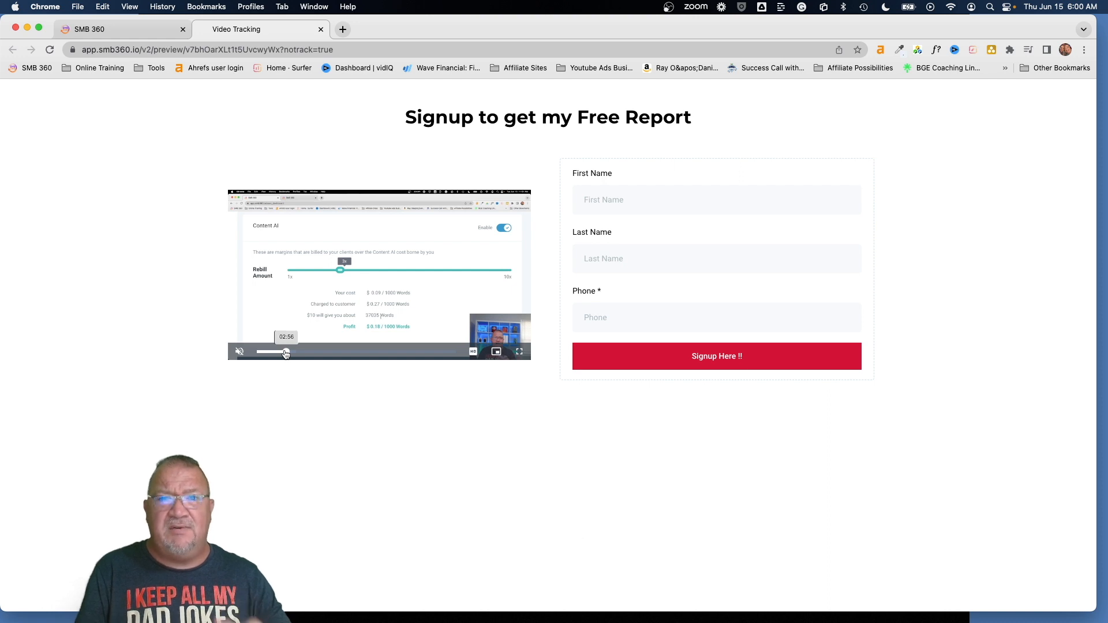
pyautogui.click(321, 29)
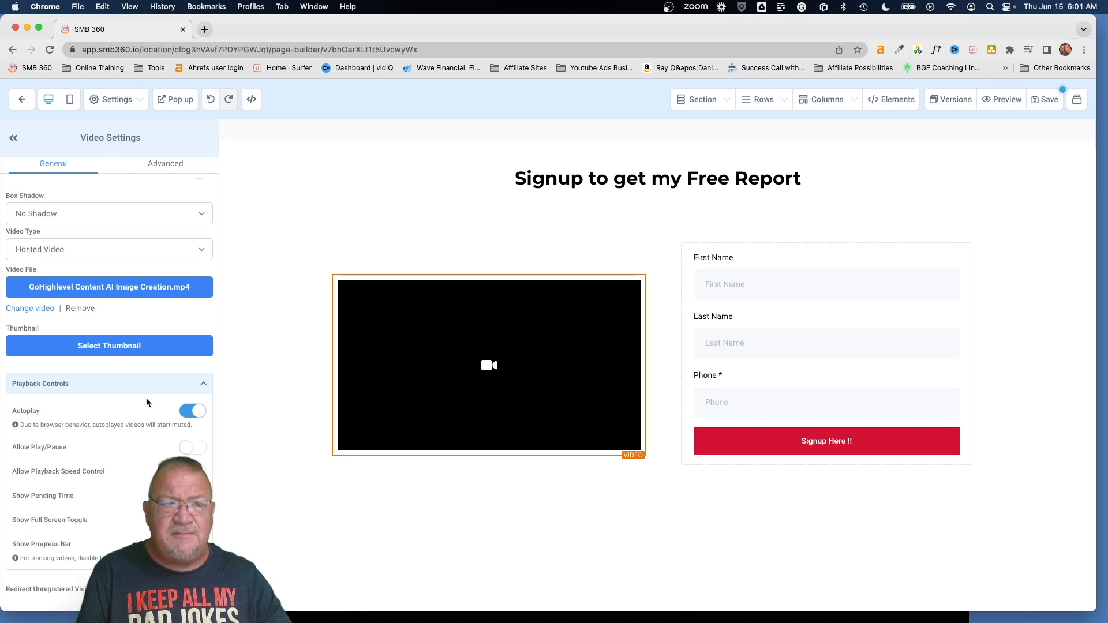
# Step: Save the page without updating its SEO meta data and return to the list of funnels
pyautogui.click(1044, 99)
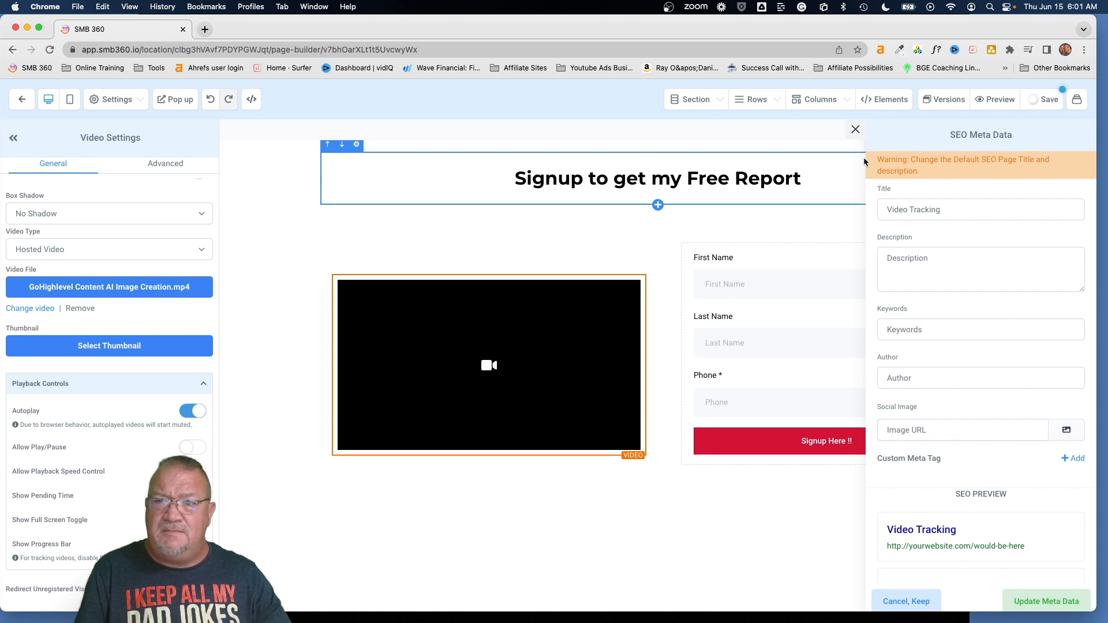
pyautogui.click(855, 130)
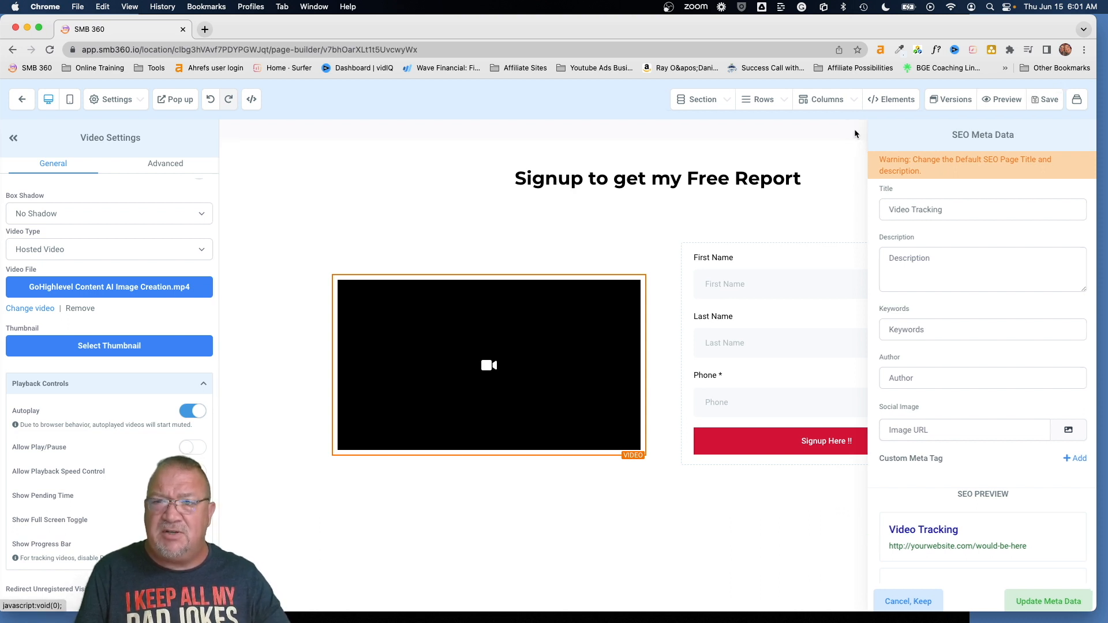
pyautogui.click(21, 99)
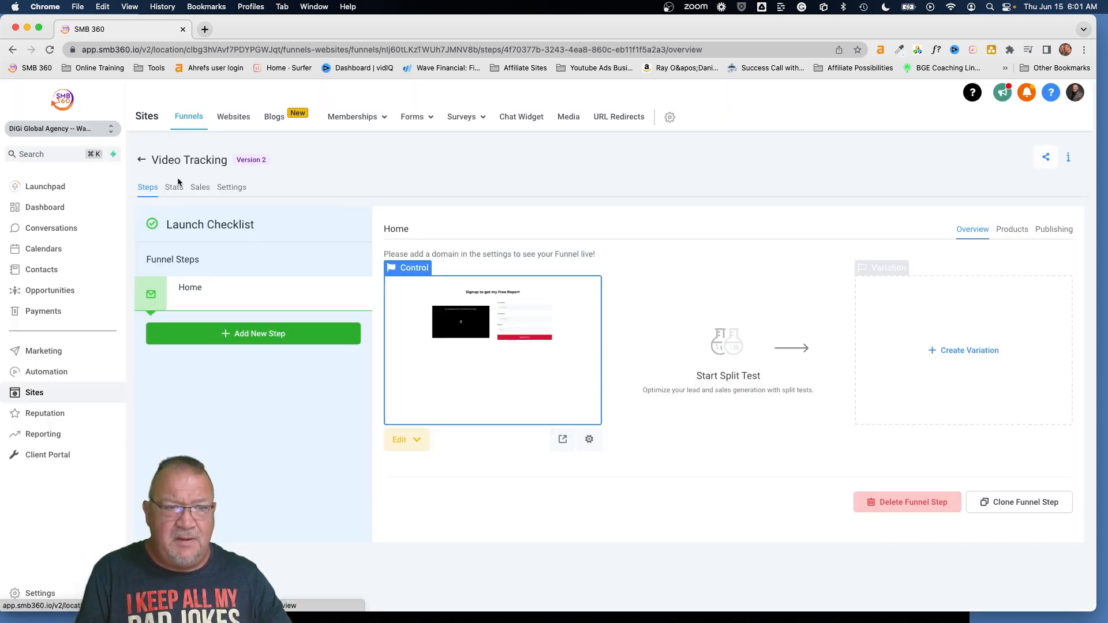
pyautogui.click(142, 160)
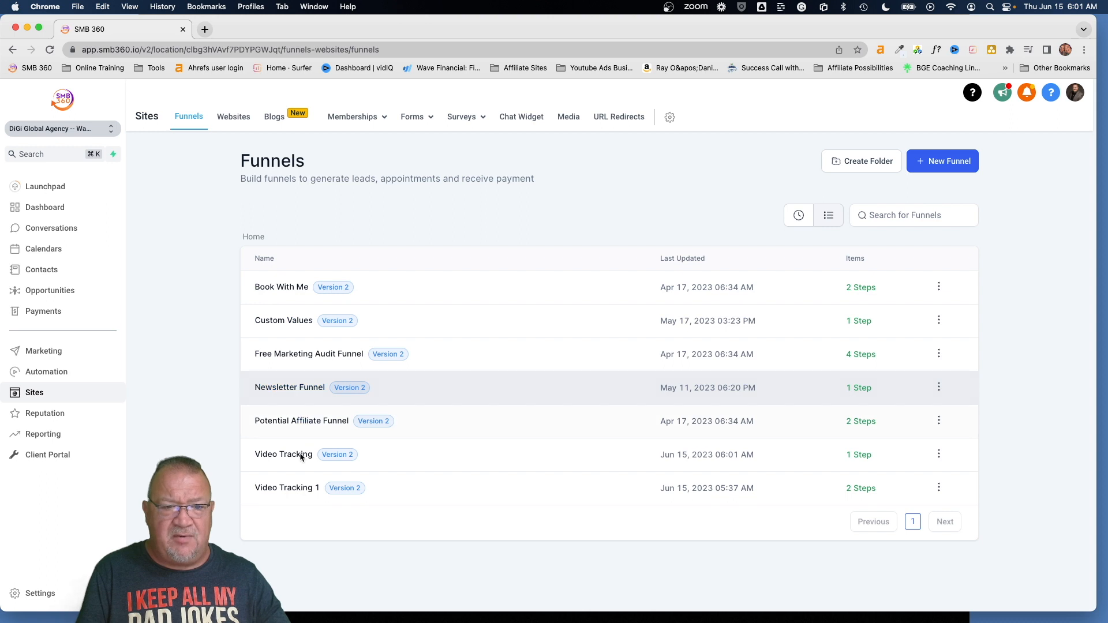
# Step: Inspect the signup form page in the Home step of the Video Tracking 1 funnel and return to its steps
pyautogui.click(289, 490)
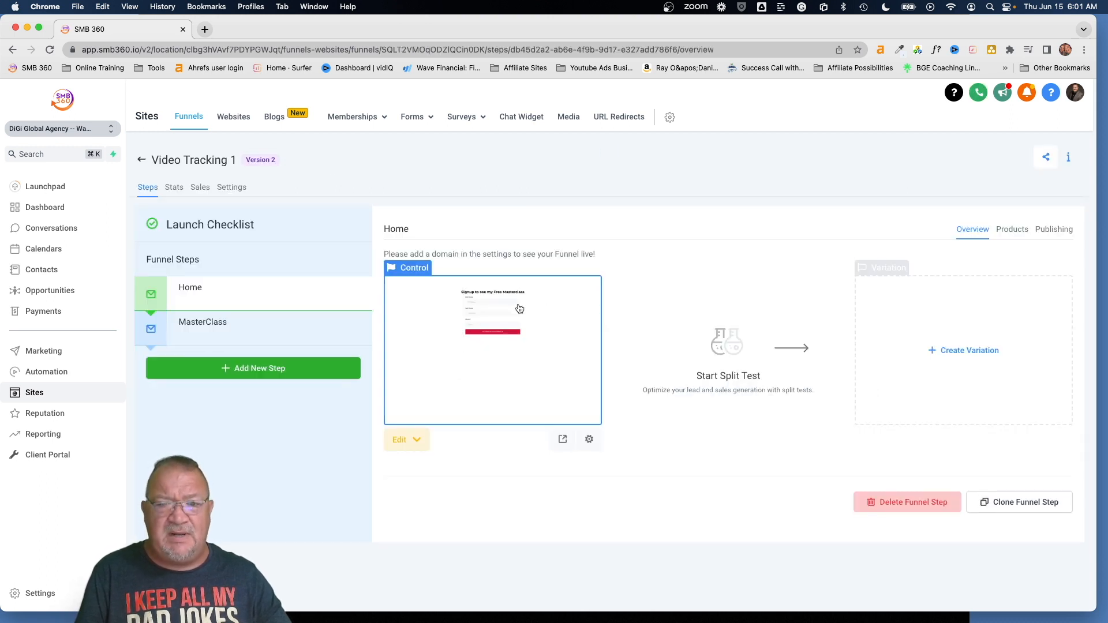
pyautogui.click(489, 317)
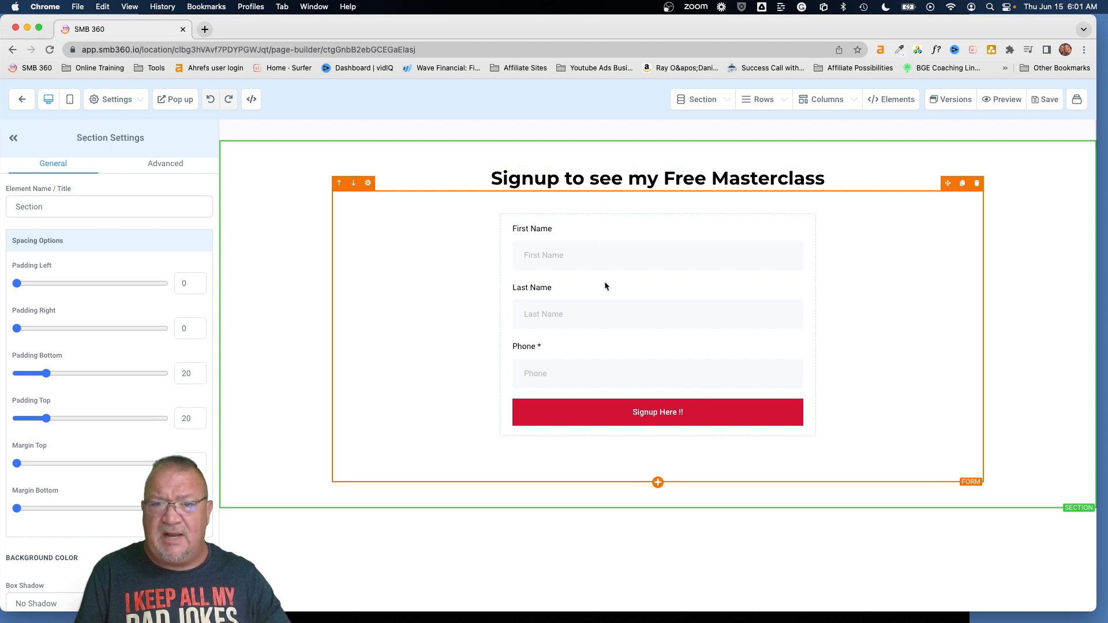
pyautogui.click(23, 102)
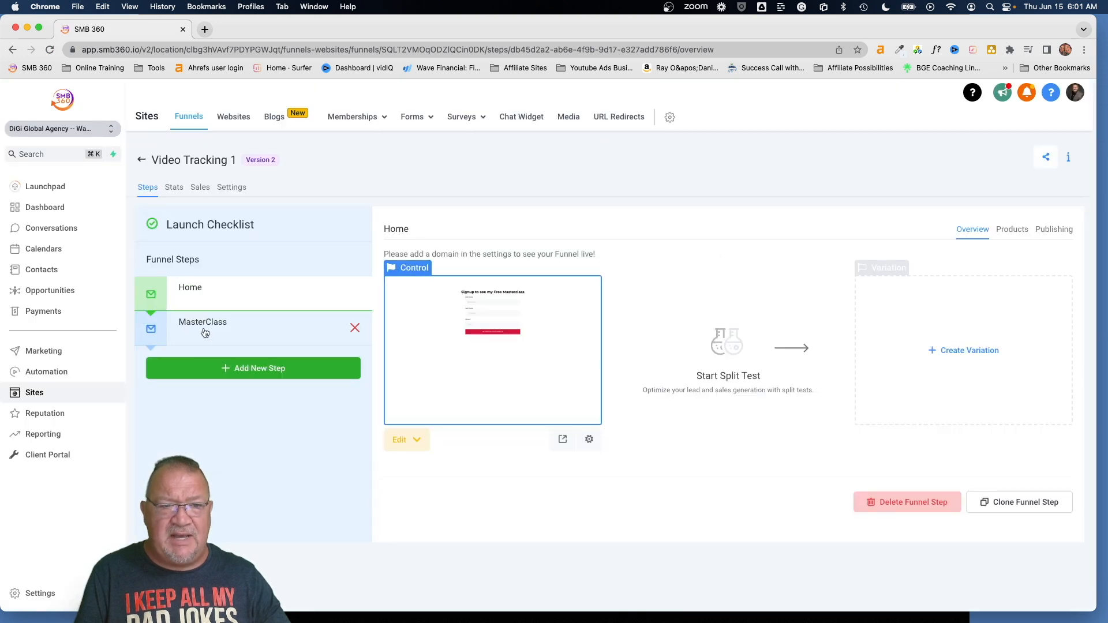
# Step: In the MasterClass step's page, choose GoHighlevel Content AI Image Creation.mp4 as the video element's hosted file
pyautogui.click(205, 333)
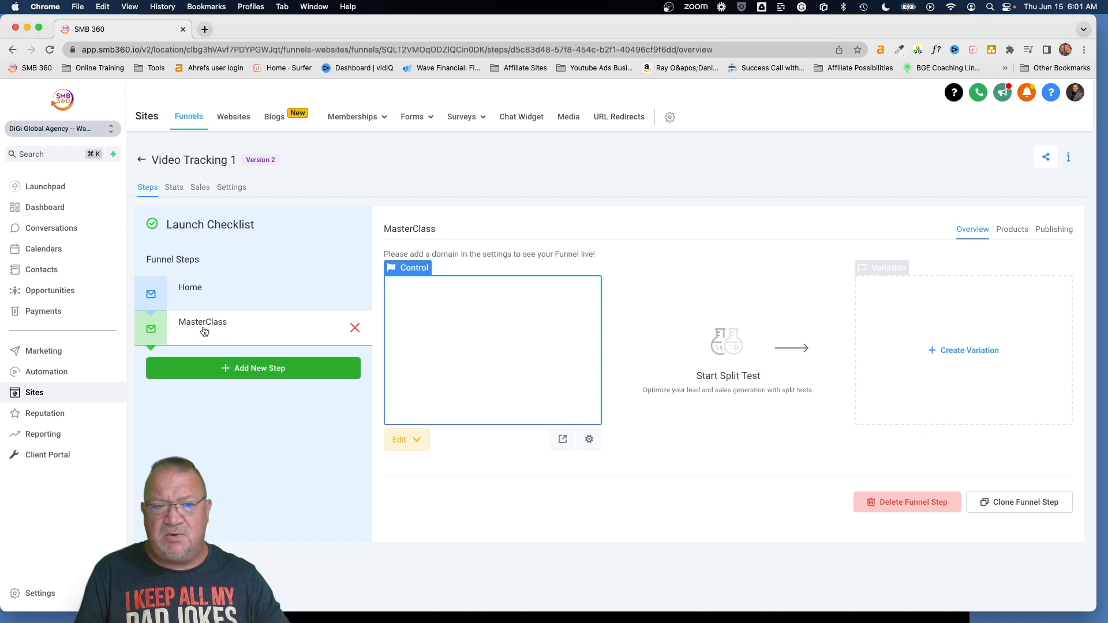
pyautogui.click(462, 346)
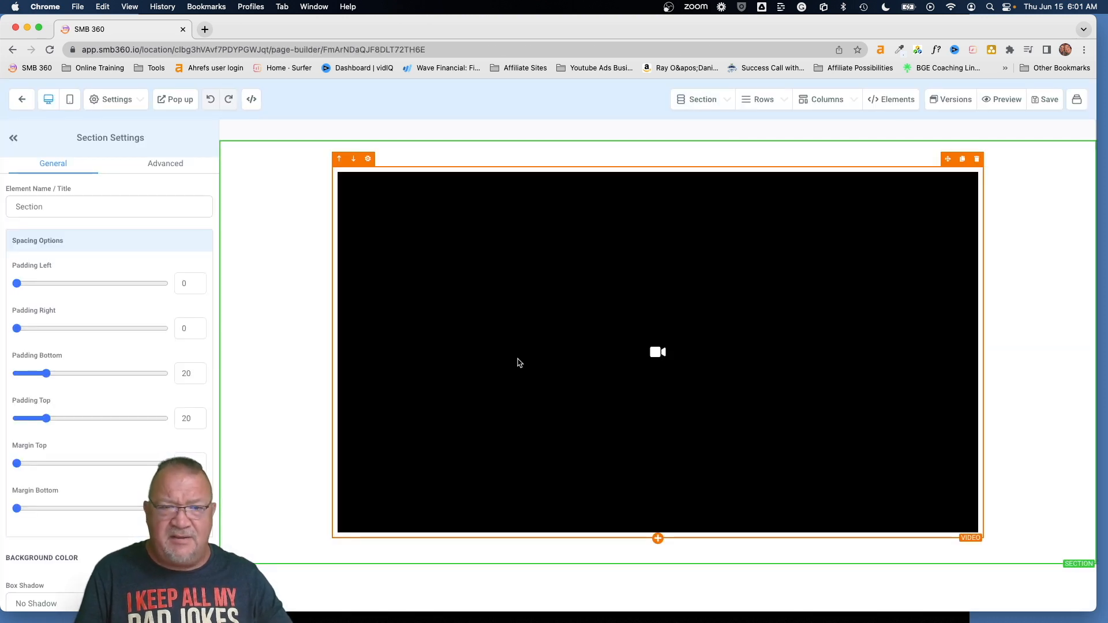
pyautogui.click(494, 341)
pyautogui.scroll(-6, 74, 369)
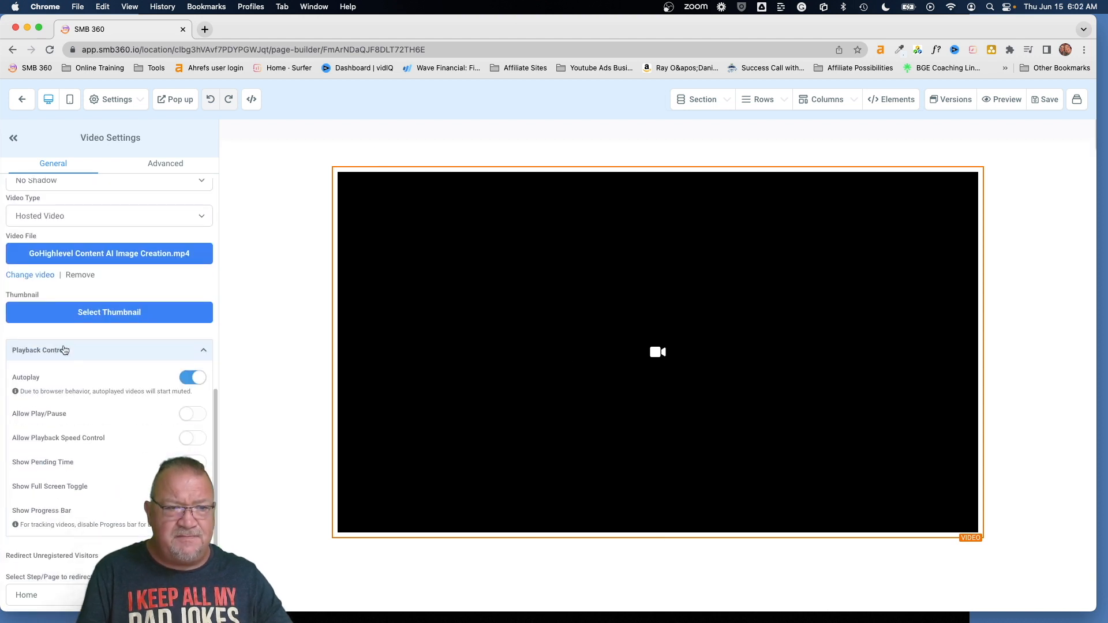
pyautogui.click(99, 253)
pyautogui.click(99, 296)
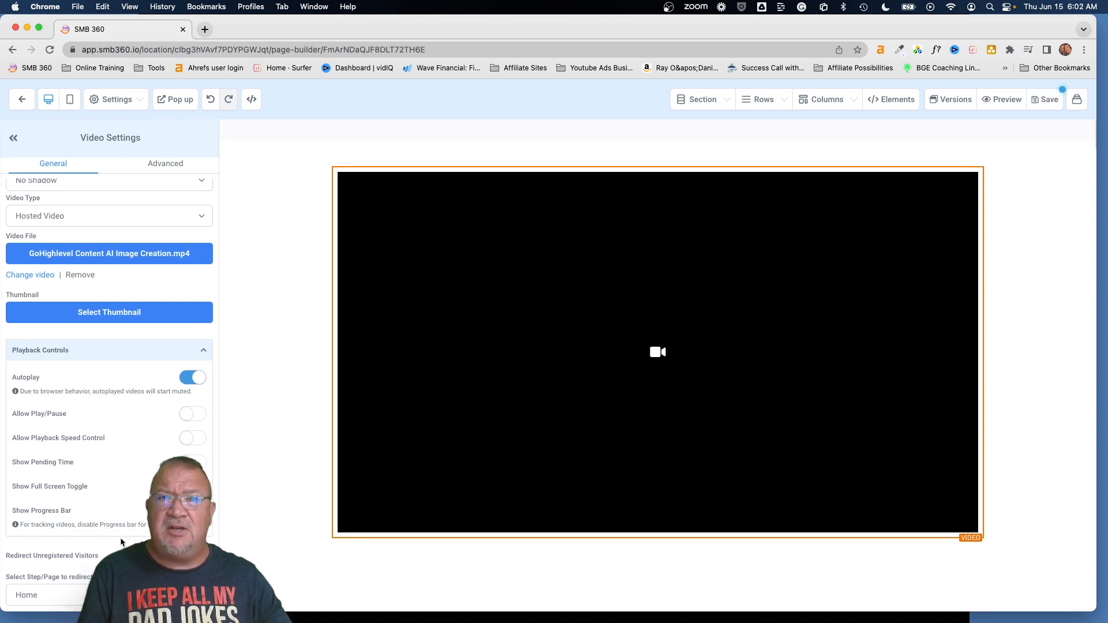
# Step: Turn off Redirect Unregistered Visitors for the MasterClass video
pyautogui.scroll(5, 121, 540)
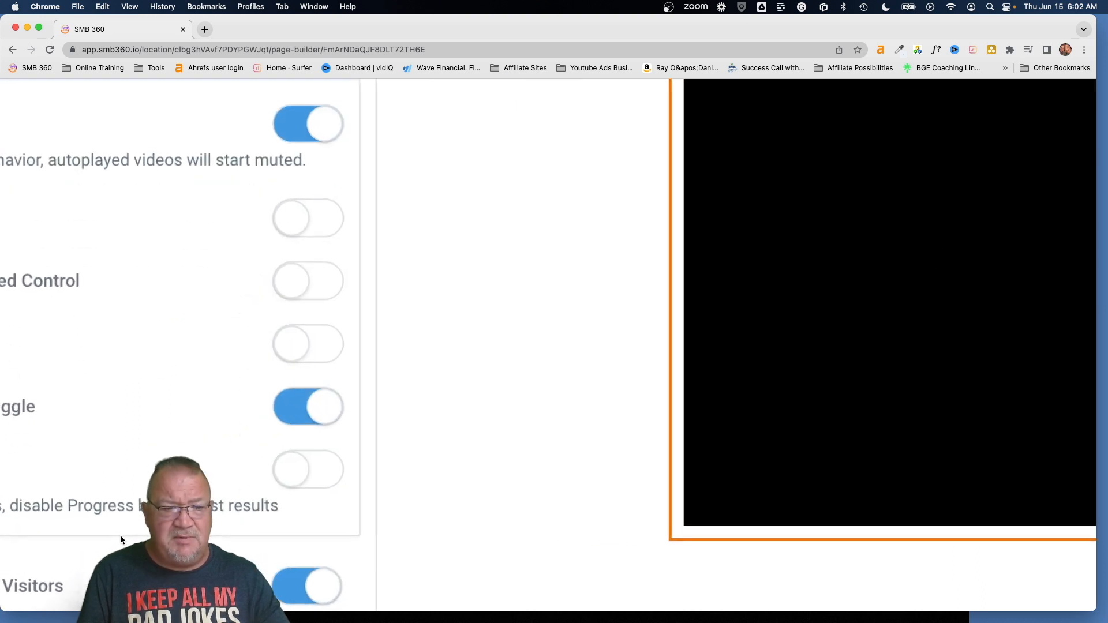
pyautogui.hscroll(-3, 120, 540)
pyautogui.scroll(-2, 120, 540)
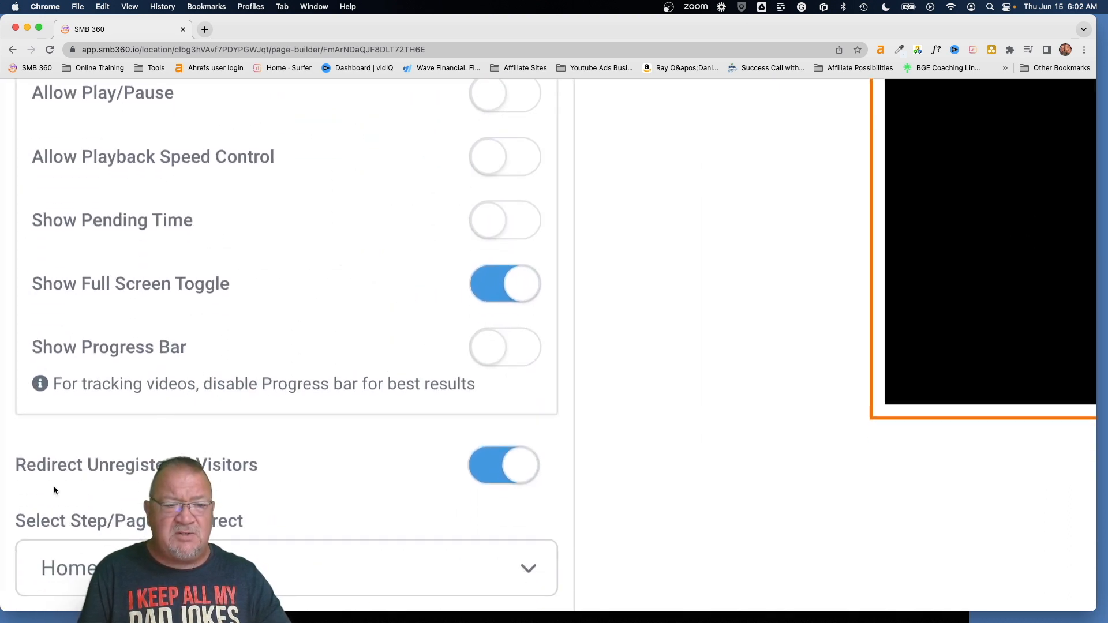
pyautogui.click(523, 465)
pyautogui.scroll(3, 496, 462)
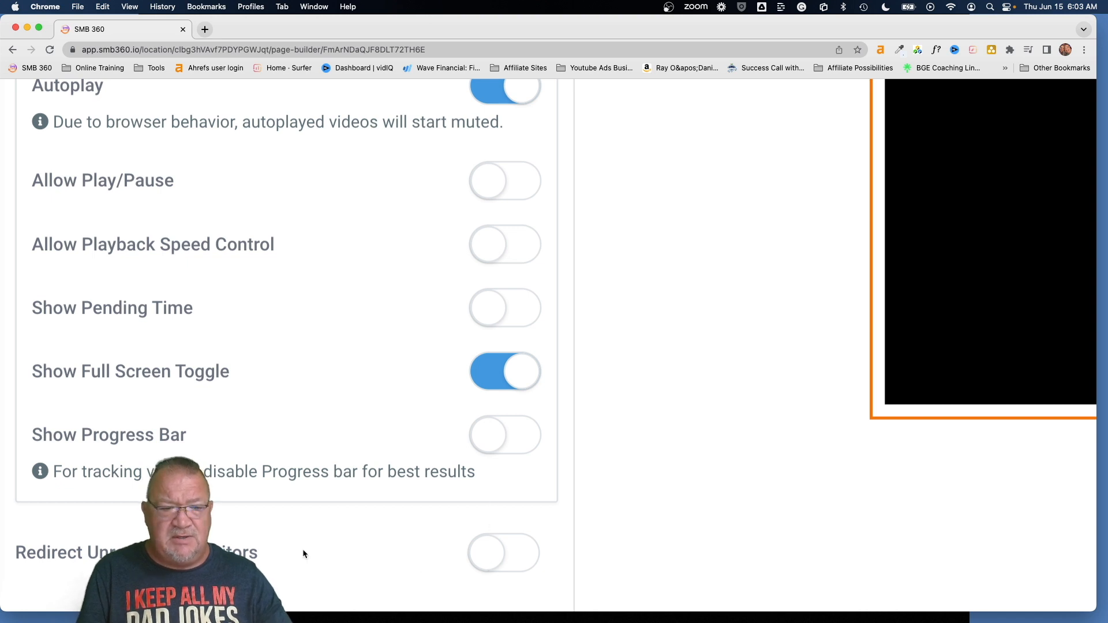
# Step: Turn on Redirect Unregistered Visitors for the MasterClass video and keep Home as the step to redirect to
pyautogui.click(515, 569)
pyautogui.scroll(-2, 515, 569)
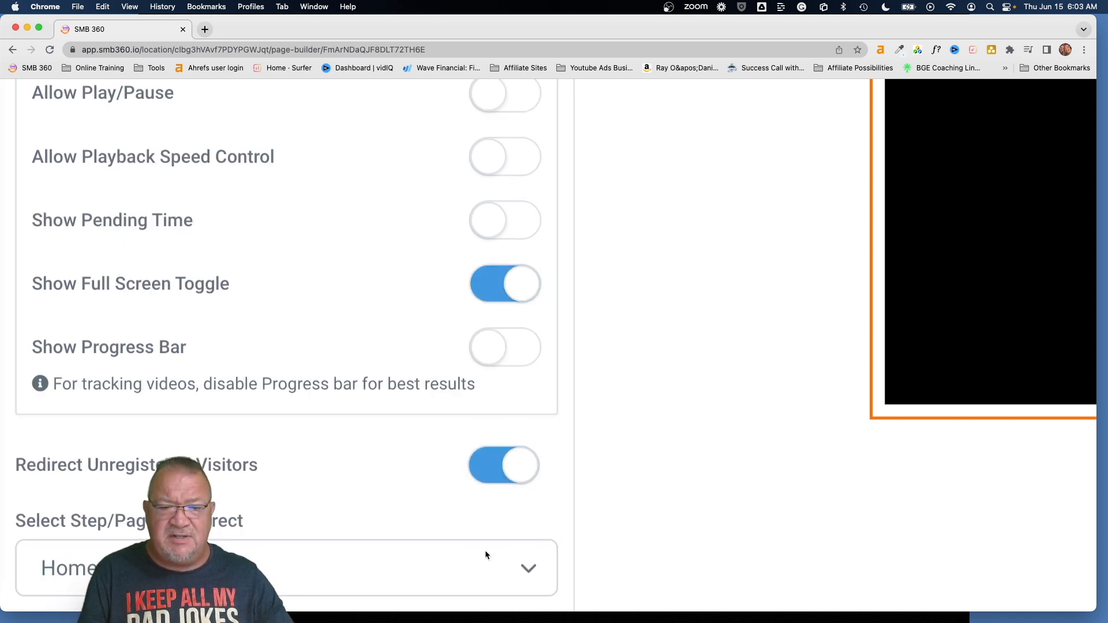
pyautogui.click(516, 567)
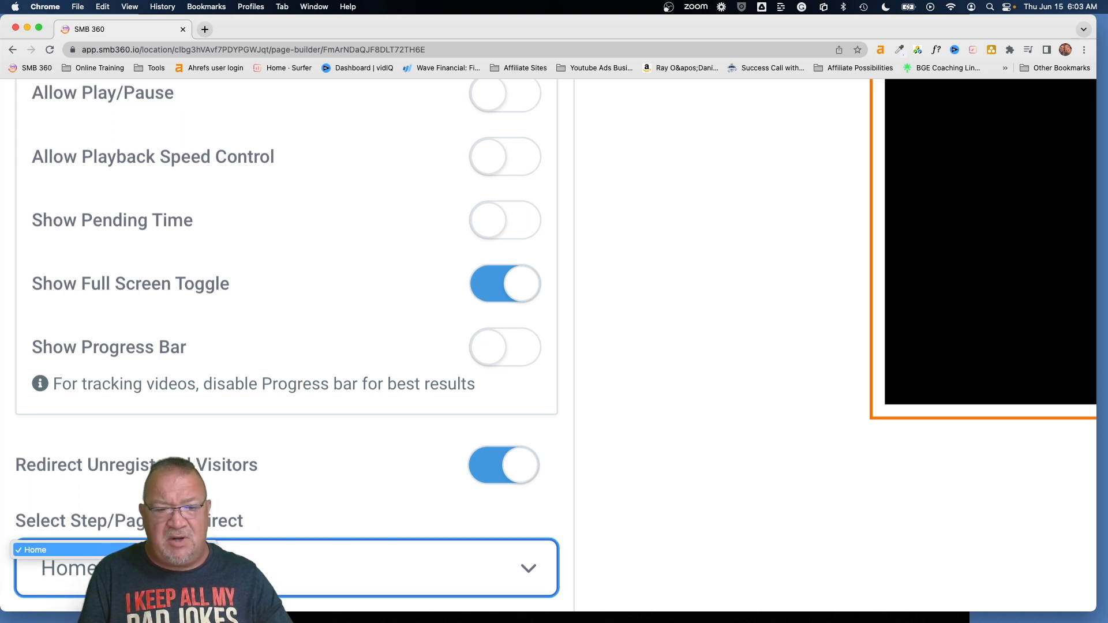
pyautogui.click(280, 510)
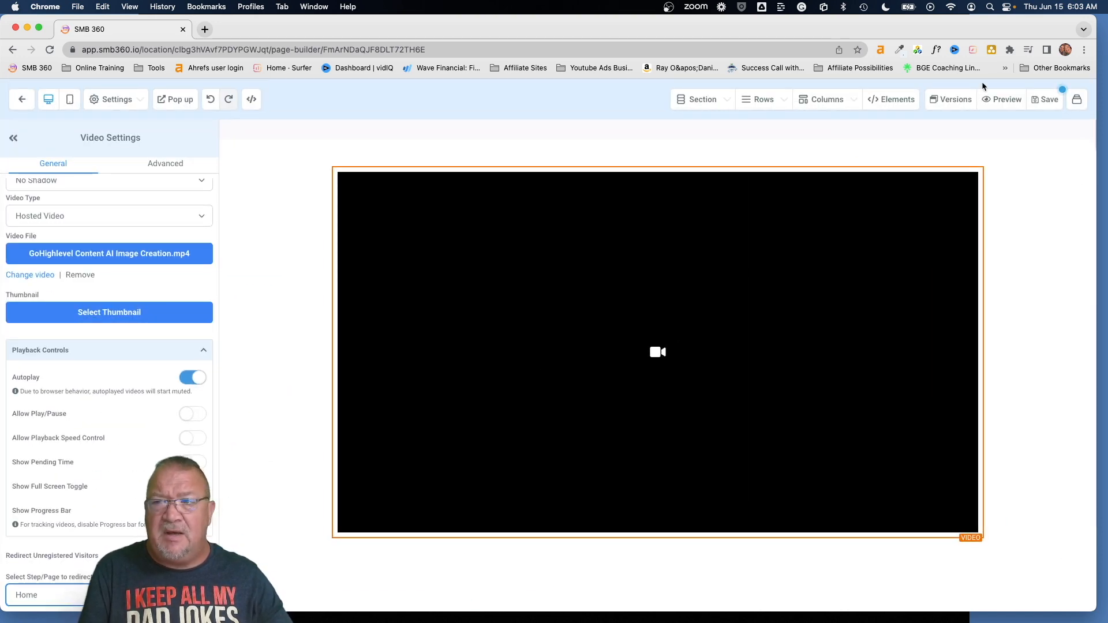
# Step: Save the MasterClass page without updating its SEO meta data and return to the Video Tracking 1 funnel's steps
pyautogui.click(1044, 100)
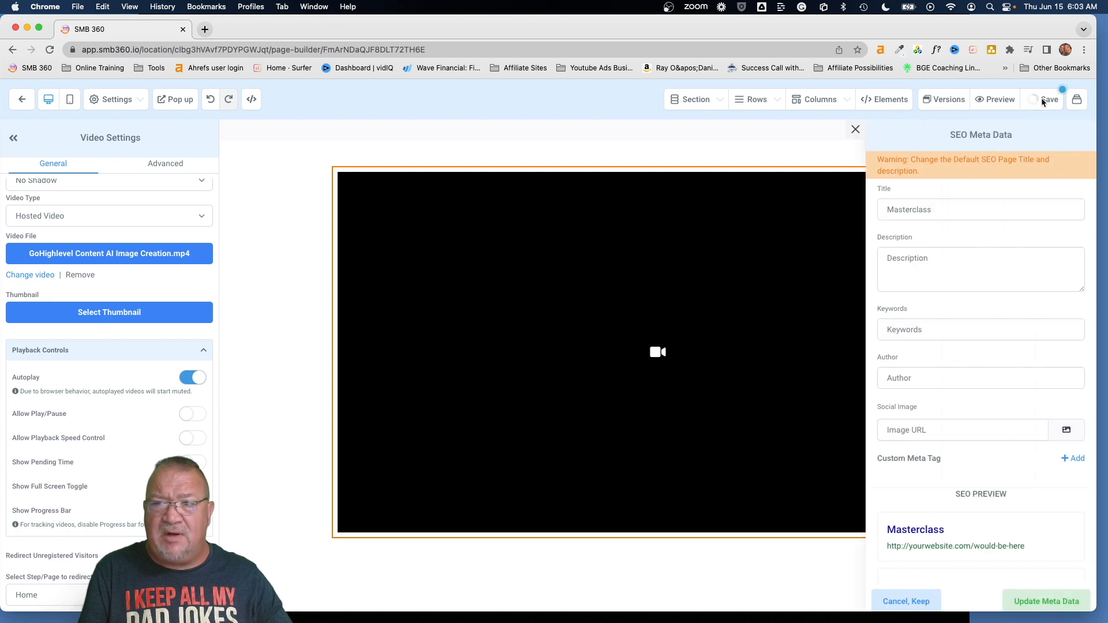
pyautogui.click(856, 129)
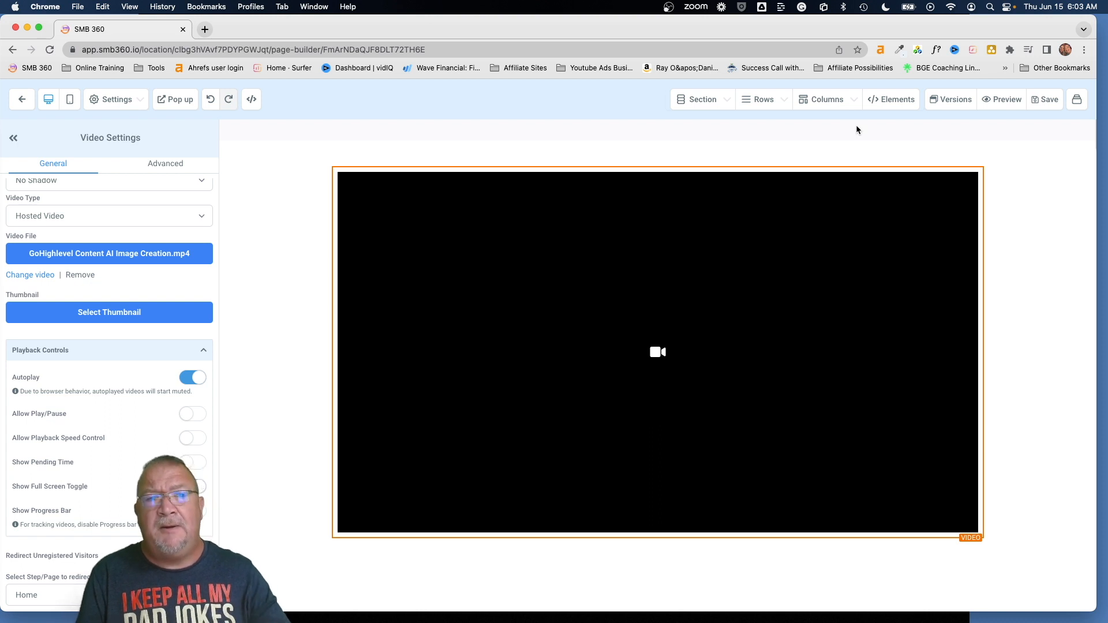
pyautogui.click(21, 101)
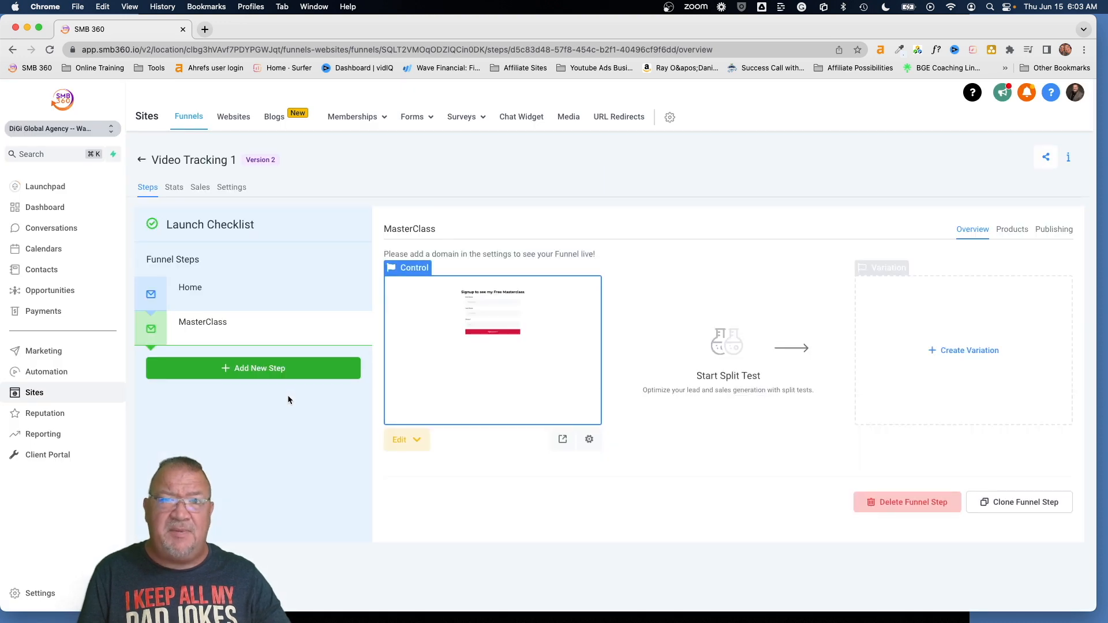
# Step: Create a new automation workflow from scratch
pyautogui.click(47, 373)
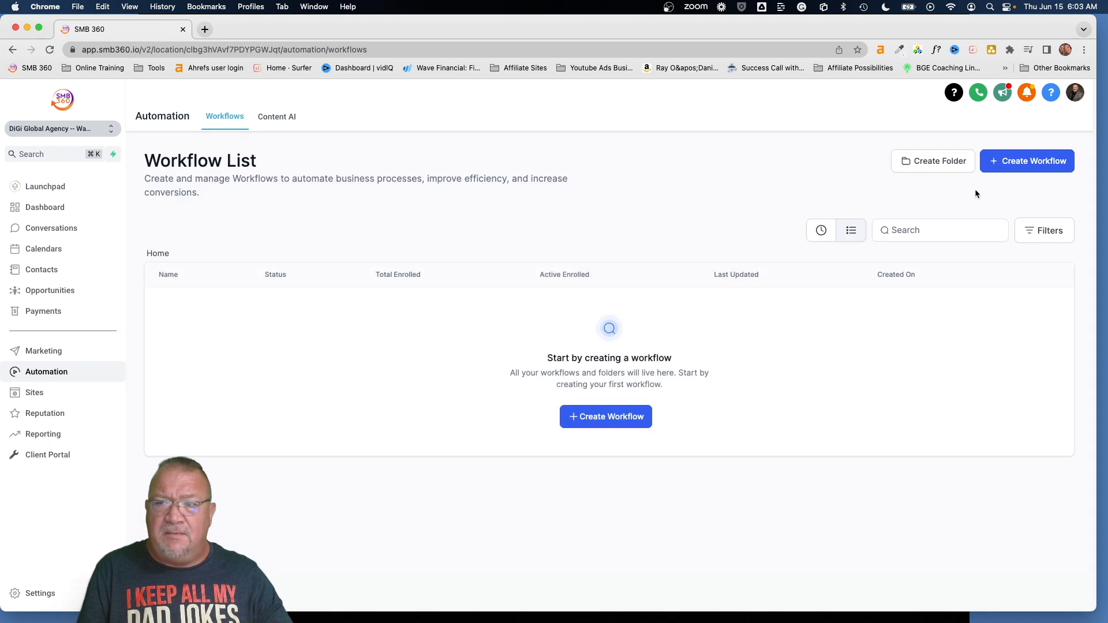
pyautogui.click(1030, 167)
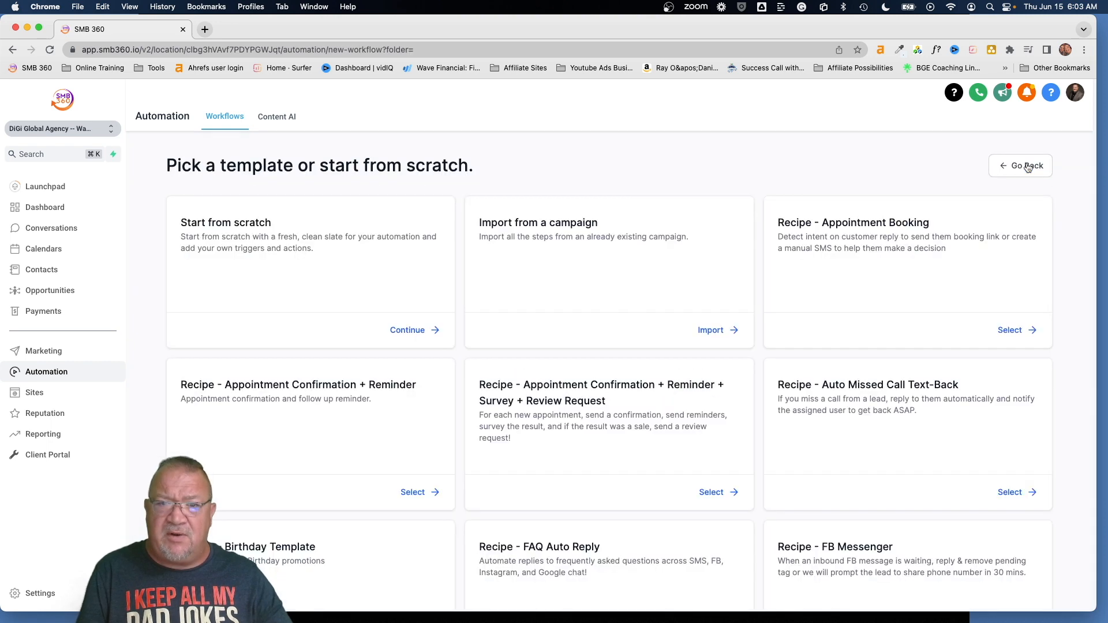
pyautogui.click(408, 329)
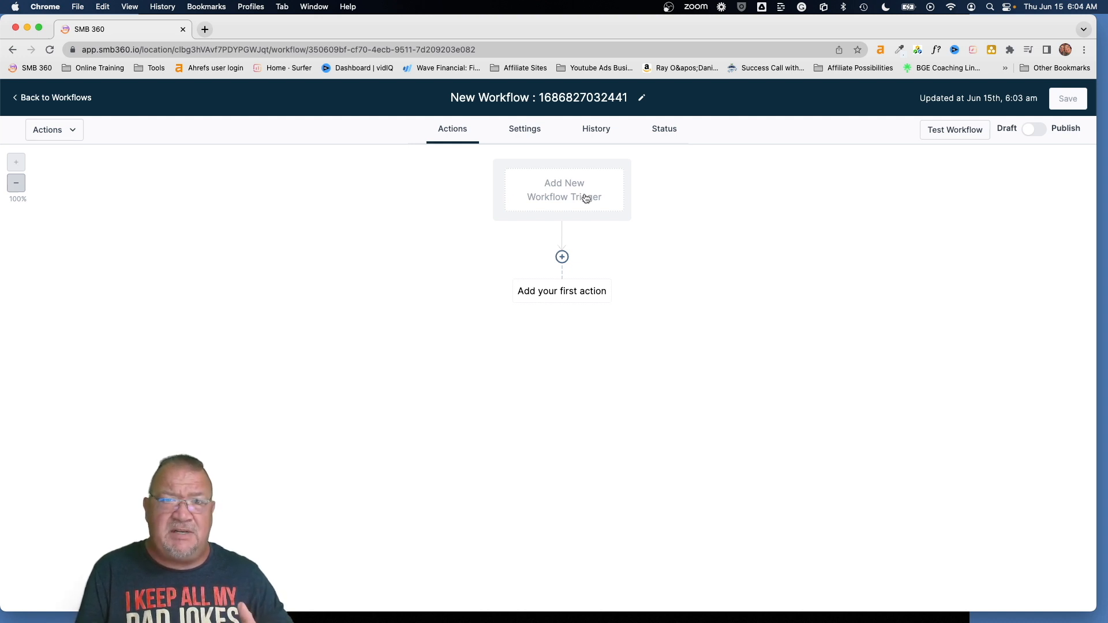
# Step: Search the workflow triggers for video and choose Video Tracking as the new workflow's trigger
pyautogui.click(586, 198)
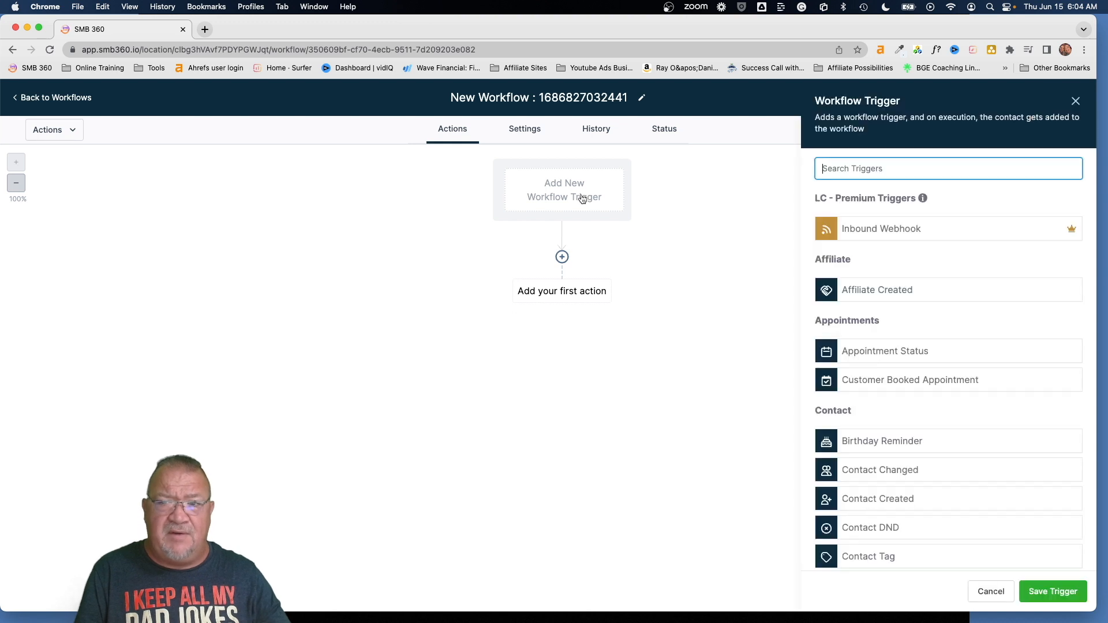
pyautogui.write('vide')
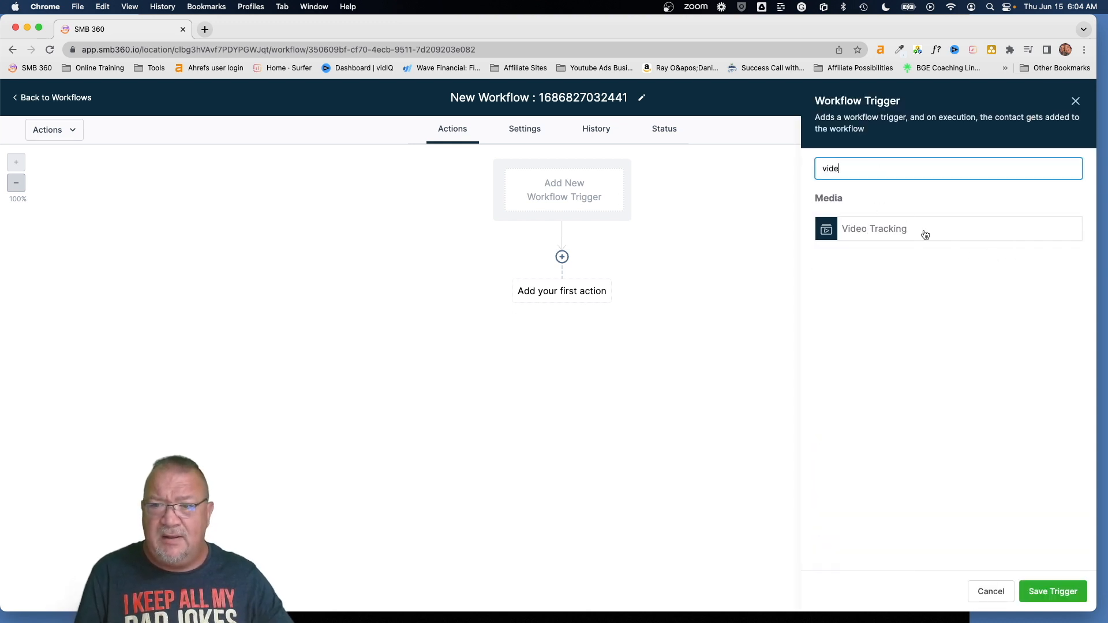
pyautogui.click(879, 227)
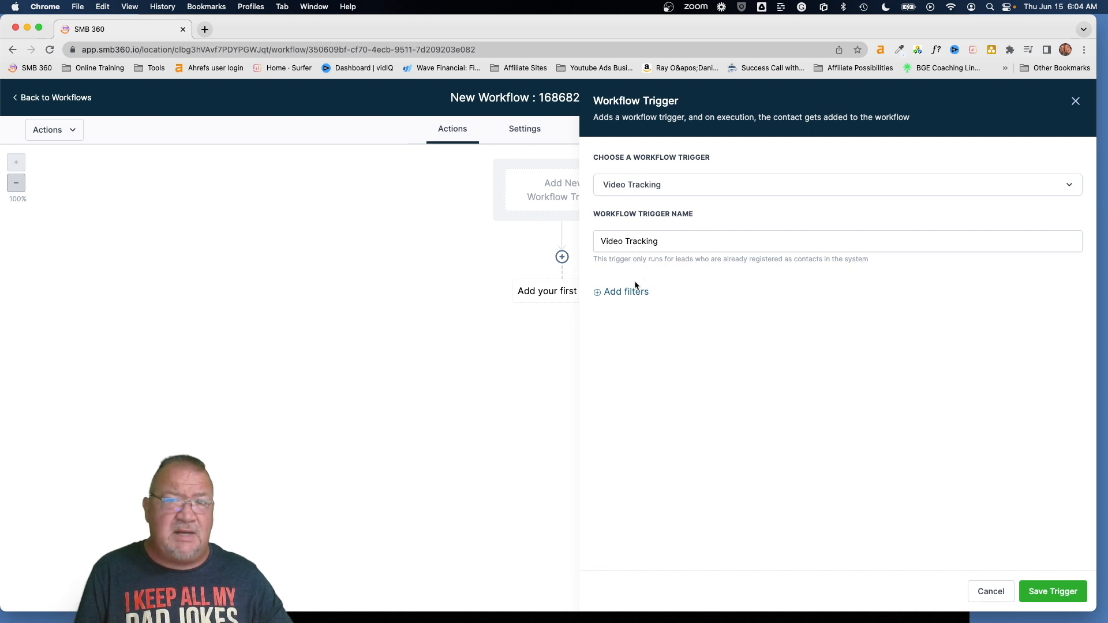
# Step: Add a trigger filter requiring that Funnel is any of Video Tracking 1
pyautogui.click(633, 292)
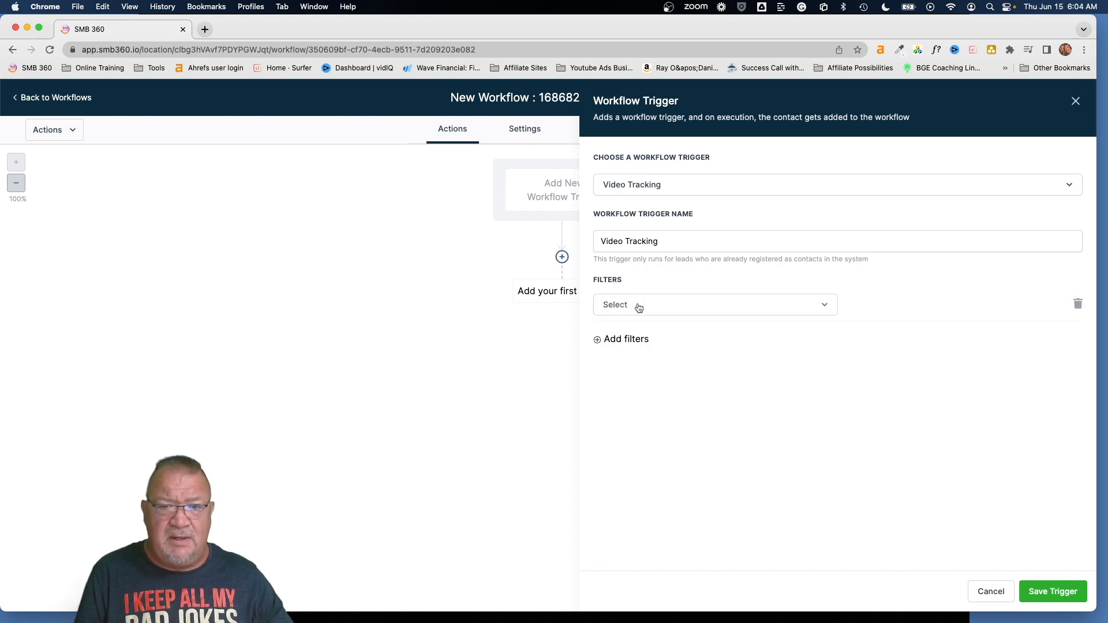
pyautogui.click(638, 306)
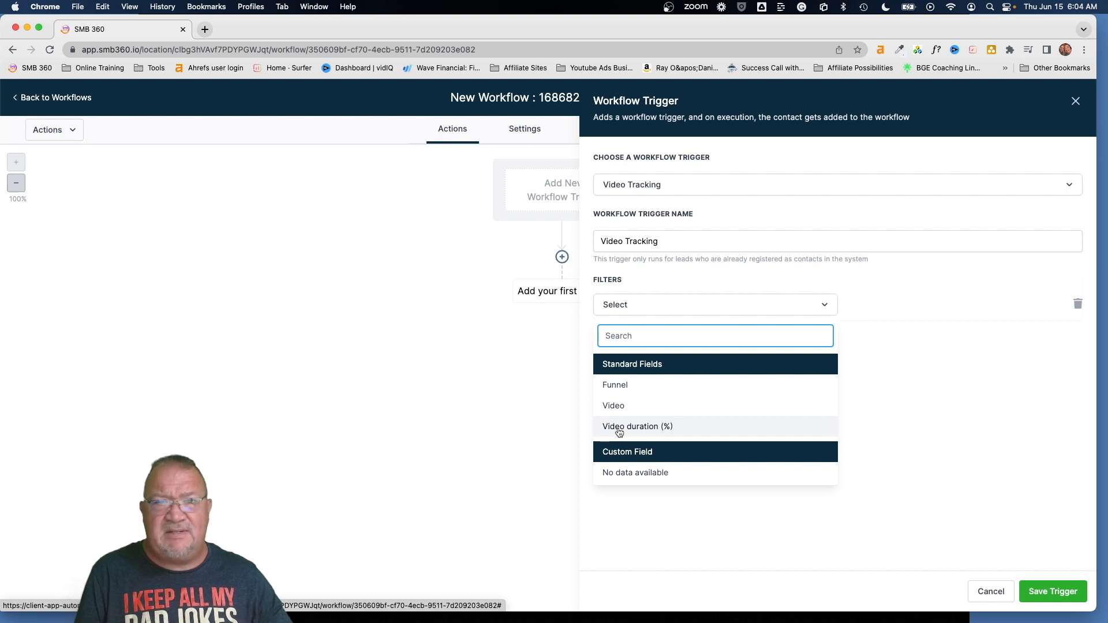
pyautogui.click(623, 386)
pyautogui.click(884, 305)
pyautogui.click(872, 330)
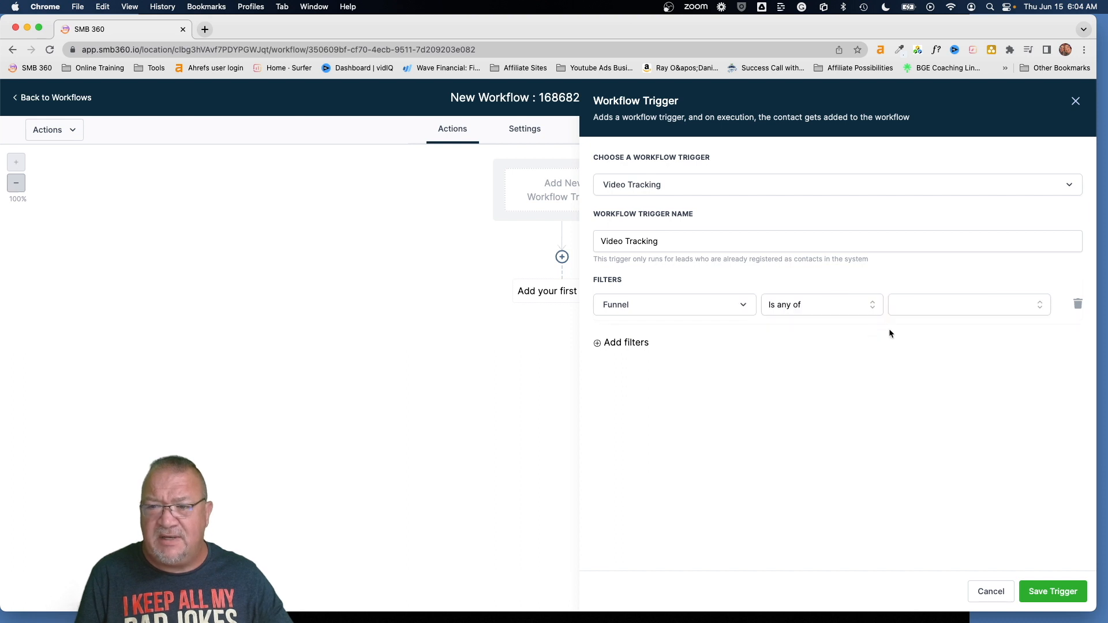
pyautogui.click(926, 310)
pyautogui.scroll(-1, 936, 421)
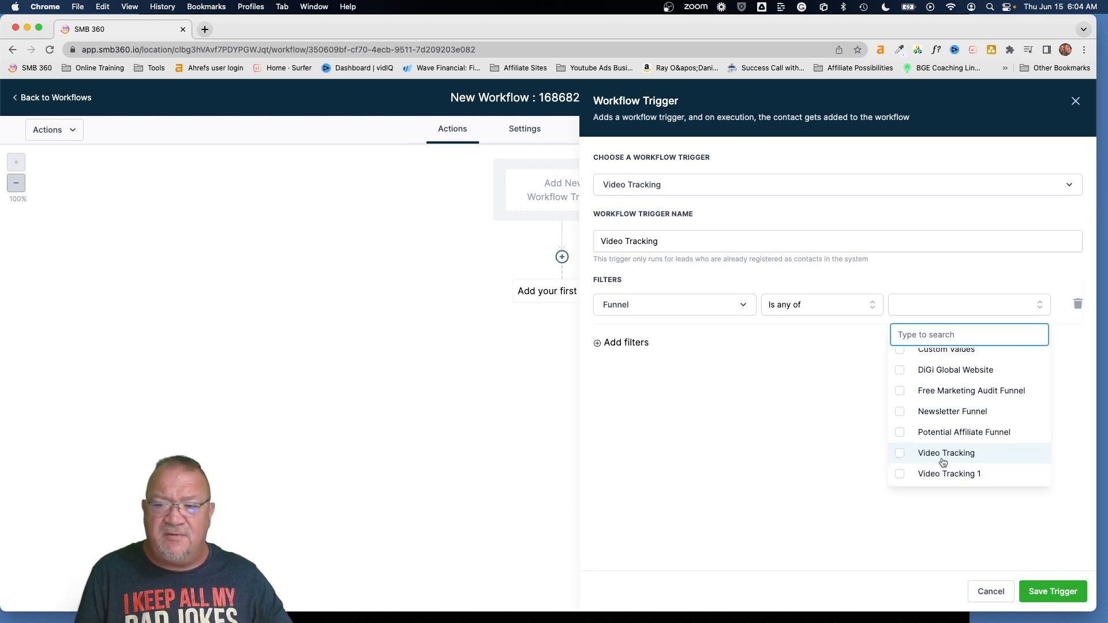
pyautogui.click(901, 473)
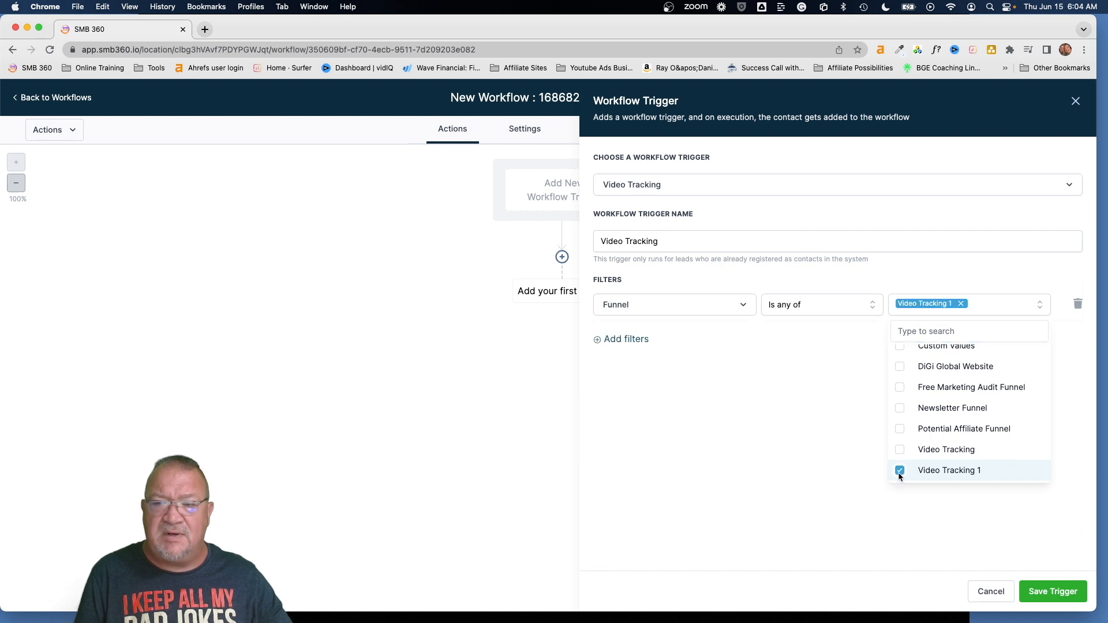
pyautogui.click(860, 450)
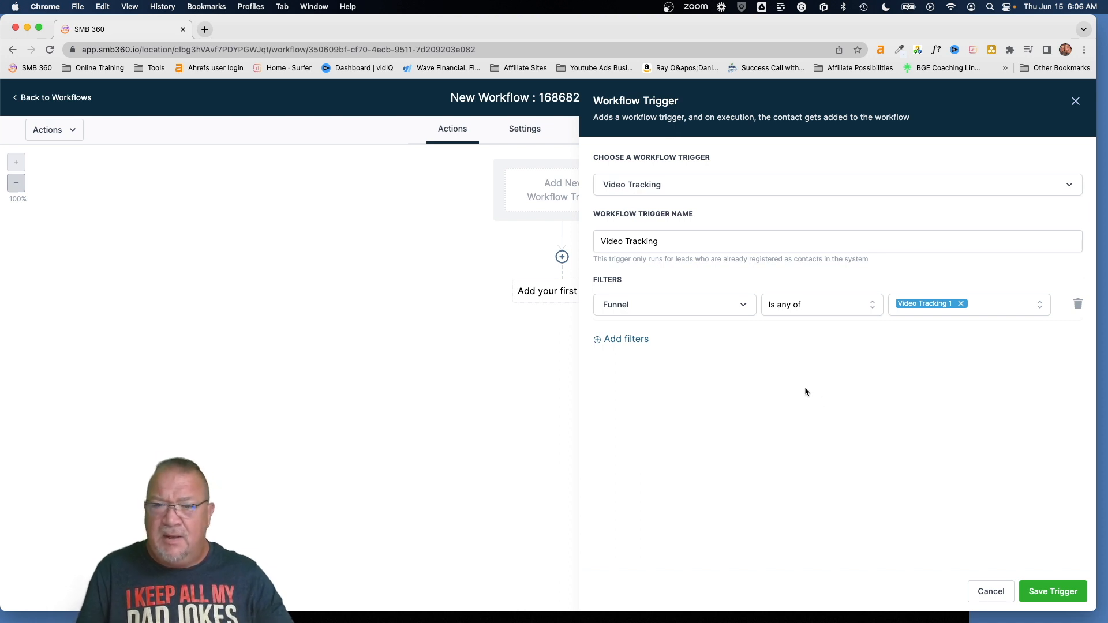
# Step: Add a second trigger filter requiring that Video is any of GoHighlevel Content AI Image Creation.mp4
pyautogui.click(615, 341)
pyautogui.click(633, 342)
pyautogui.click(628, 419)
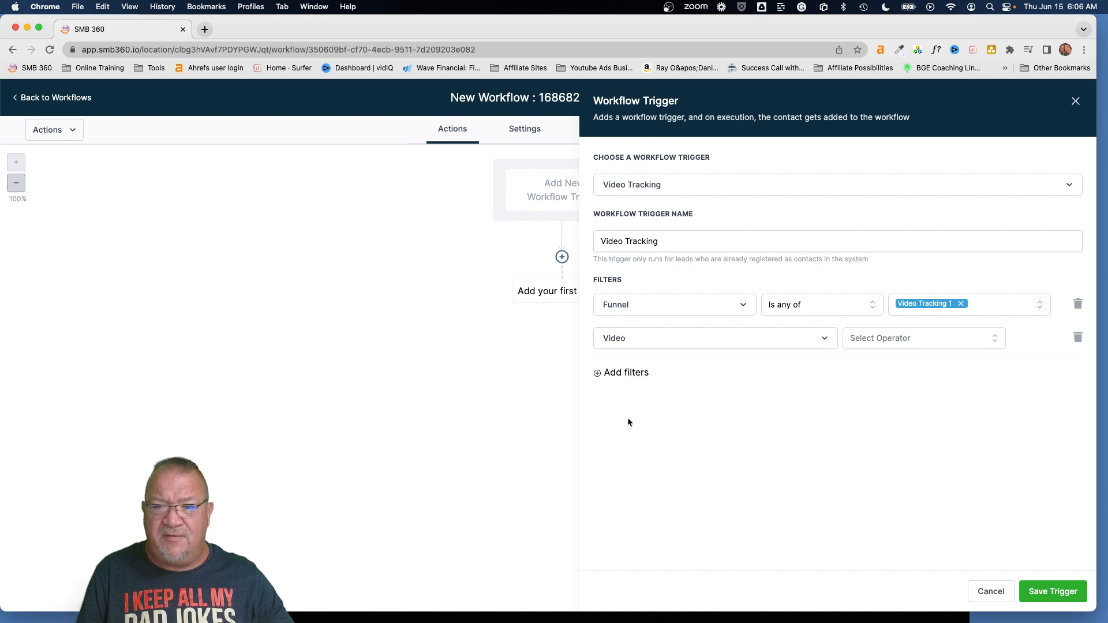
pyautogui.click(859, 341)
pyautogui.click(858, 365)
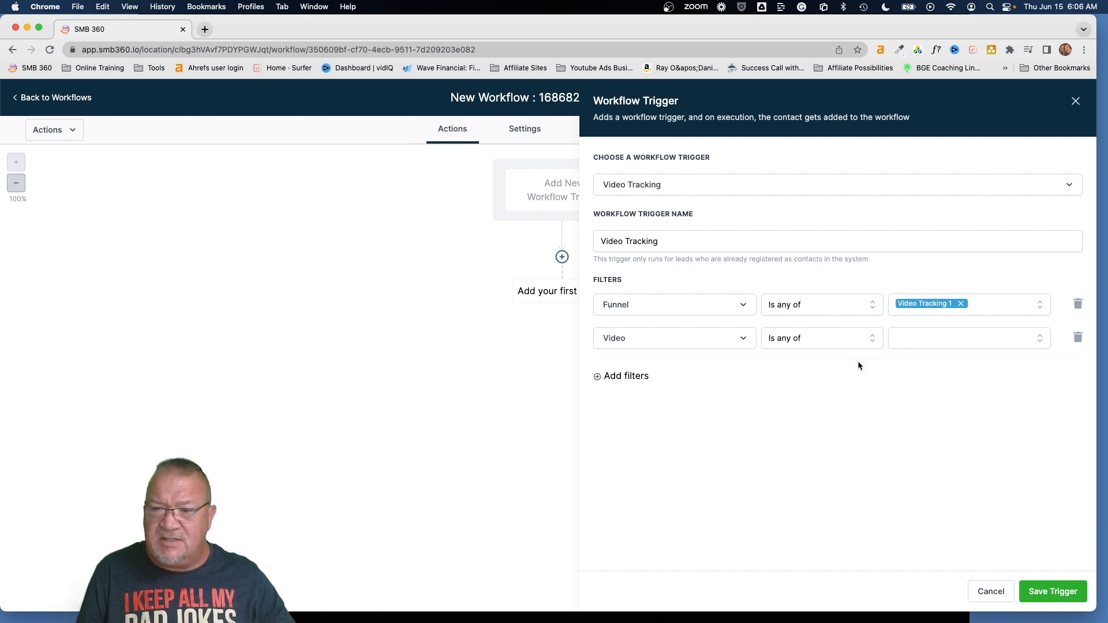
pyautogui.click(954, 345)
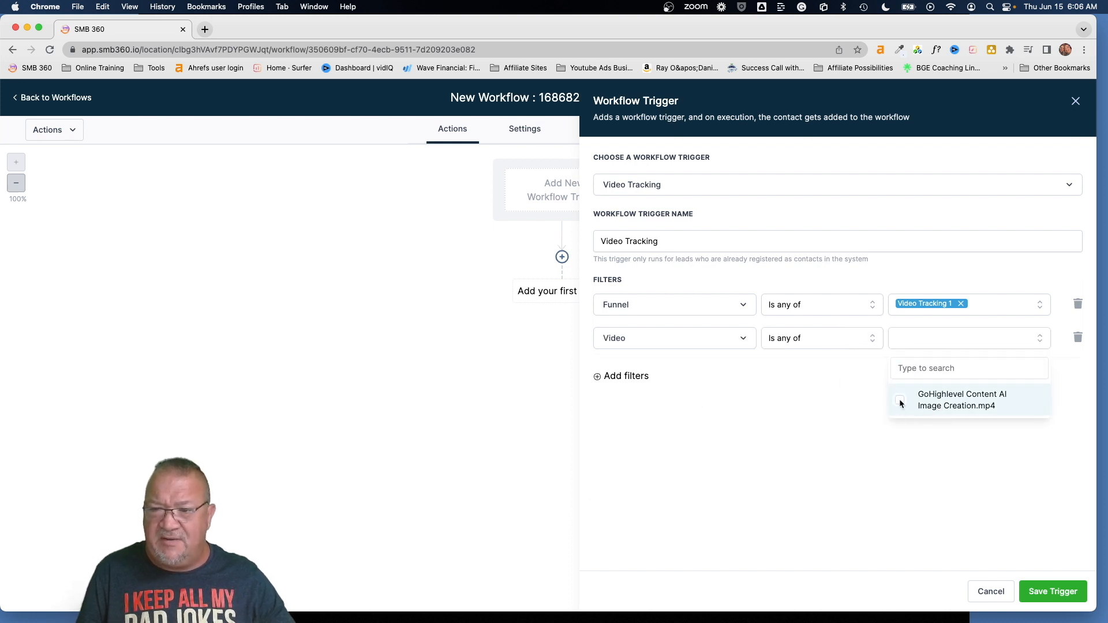
pyautogui.click(901, 403)
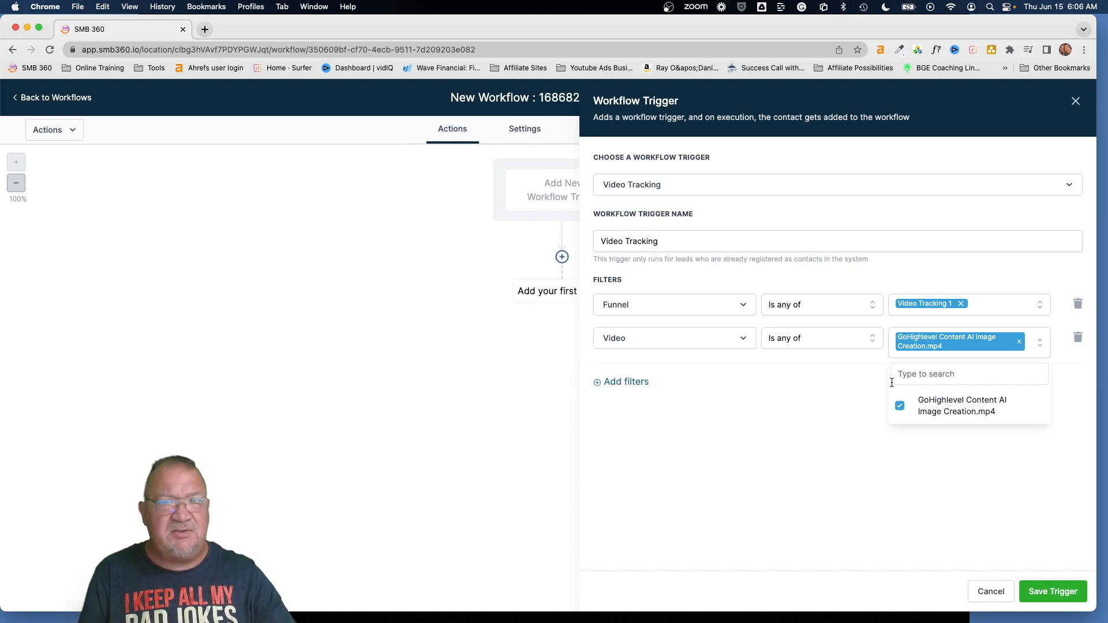
pyautogui.click(844, 375)
# Step: Add a third trigger filter requiring a Video duration (%) greater than 50
pyautogui.click(620, 383)
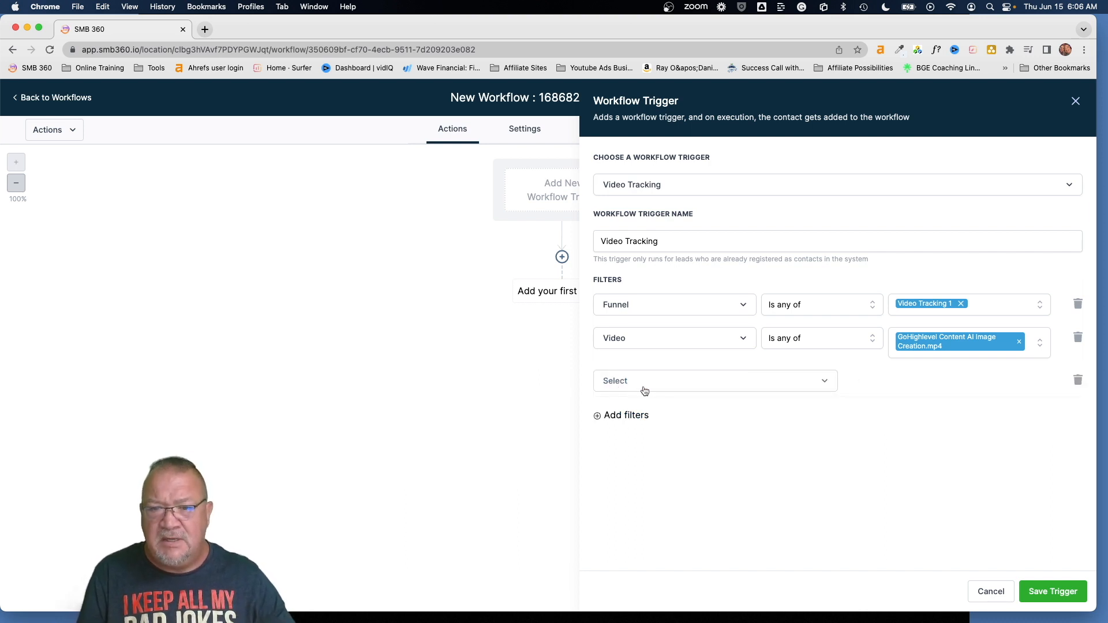
pyautogui.click(642, 387)
pyautogui.click(627, 461)
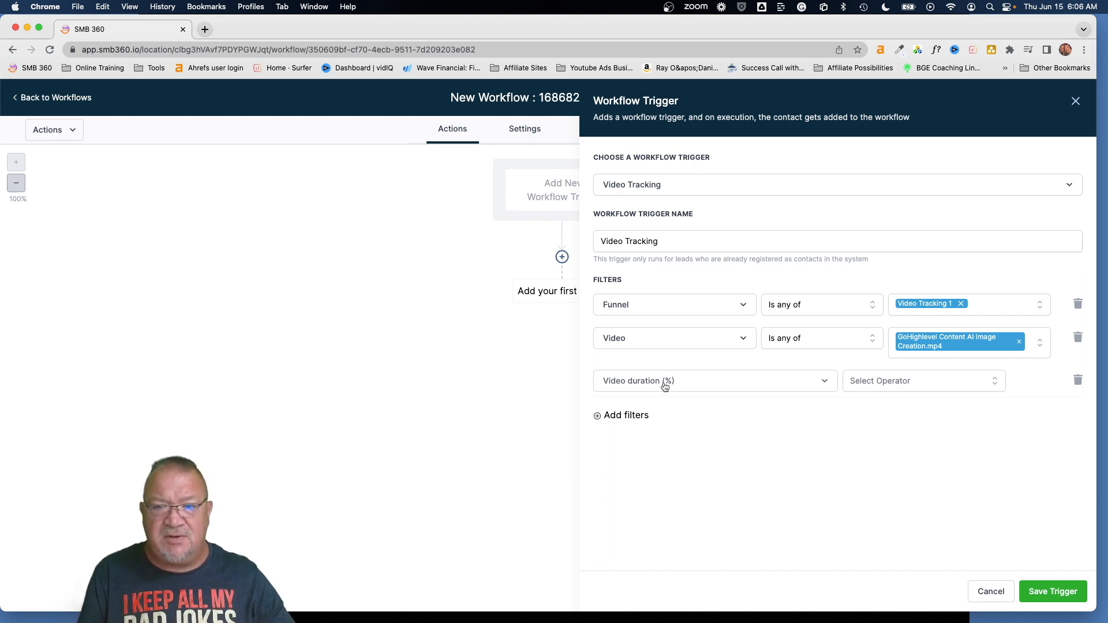
pyautogui.click(884, 385)
pyautogui.click(864, 404)
pyautogui.click(826, 386)
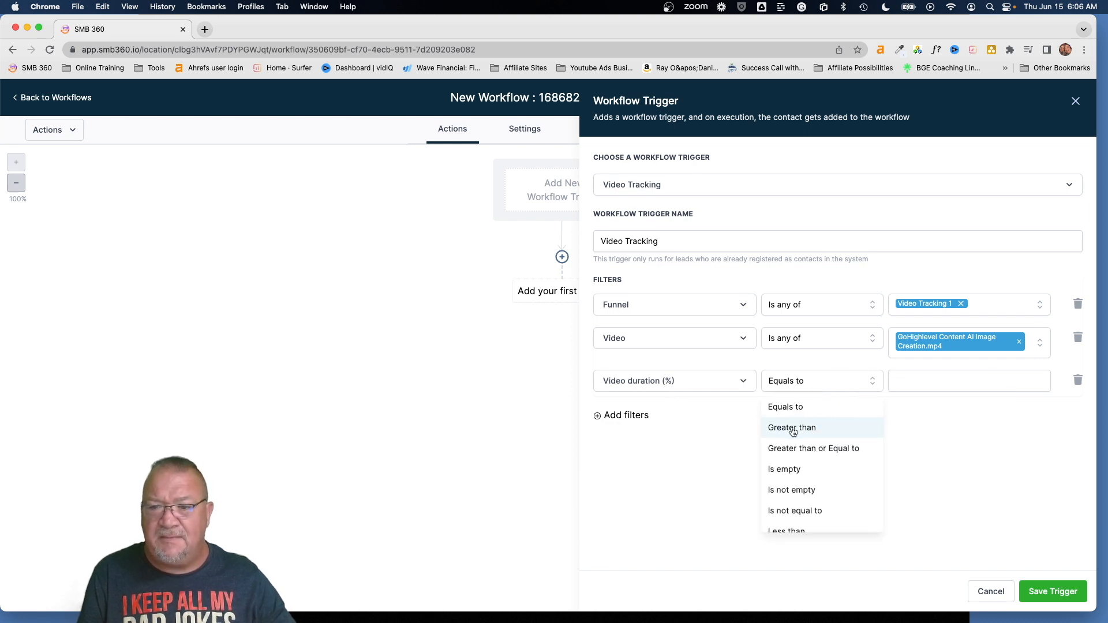
pyautogui.click(793, 426)
pyautogui.click(906, 379)
pyautogui.write('50')
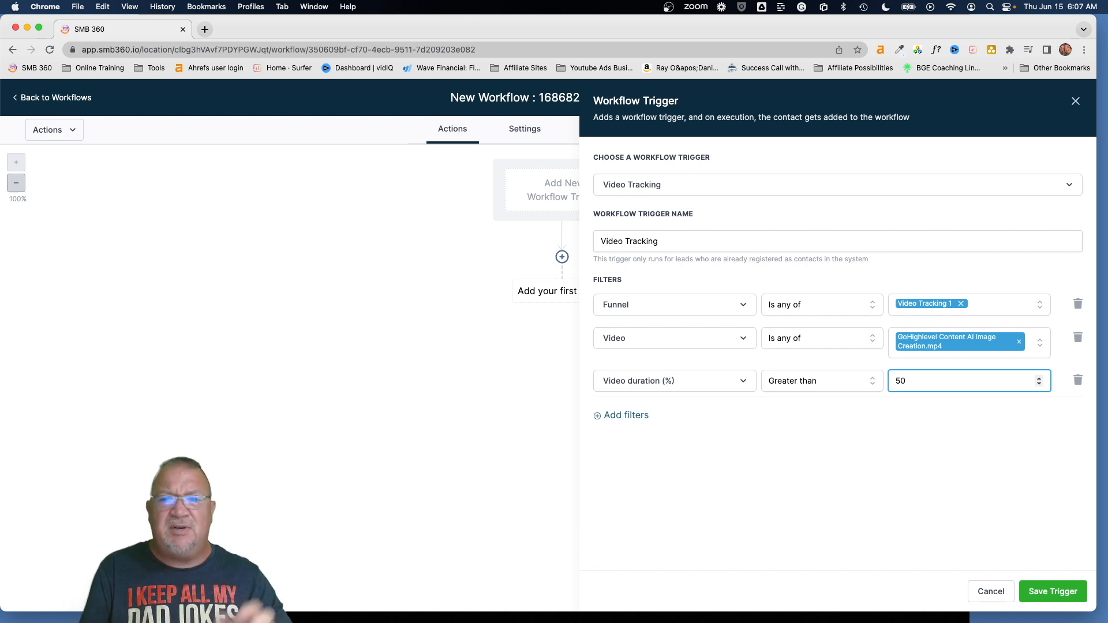
pyautogui.click(967, 433)
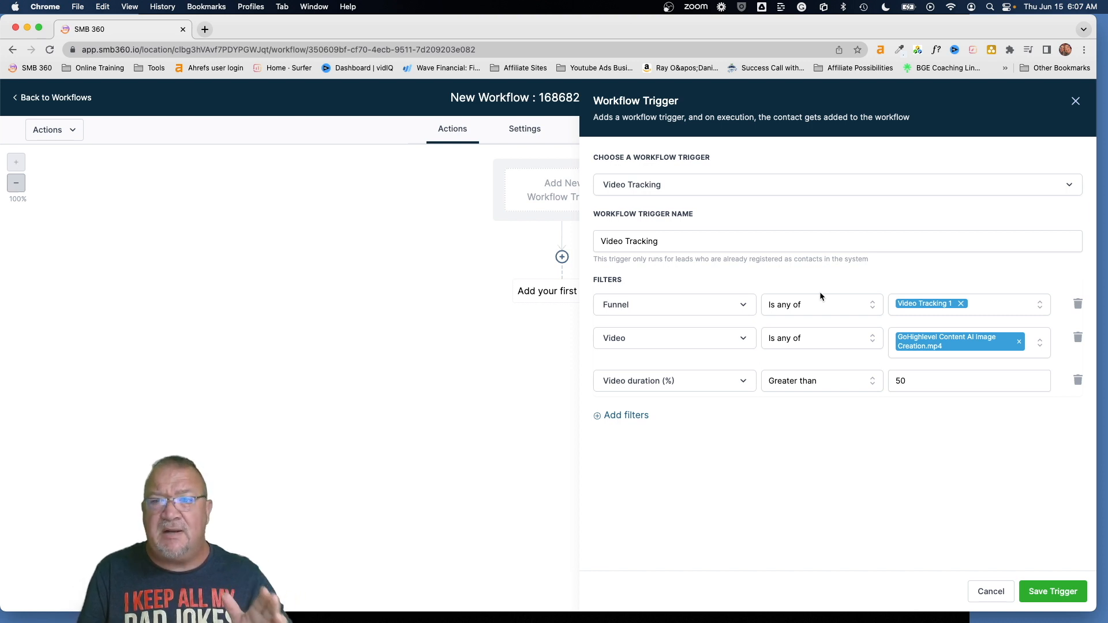
# Step: Save the Video Tracking trigger and the workflow
pyautogui.click(1030, 583)
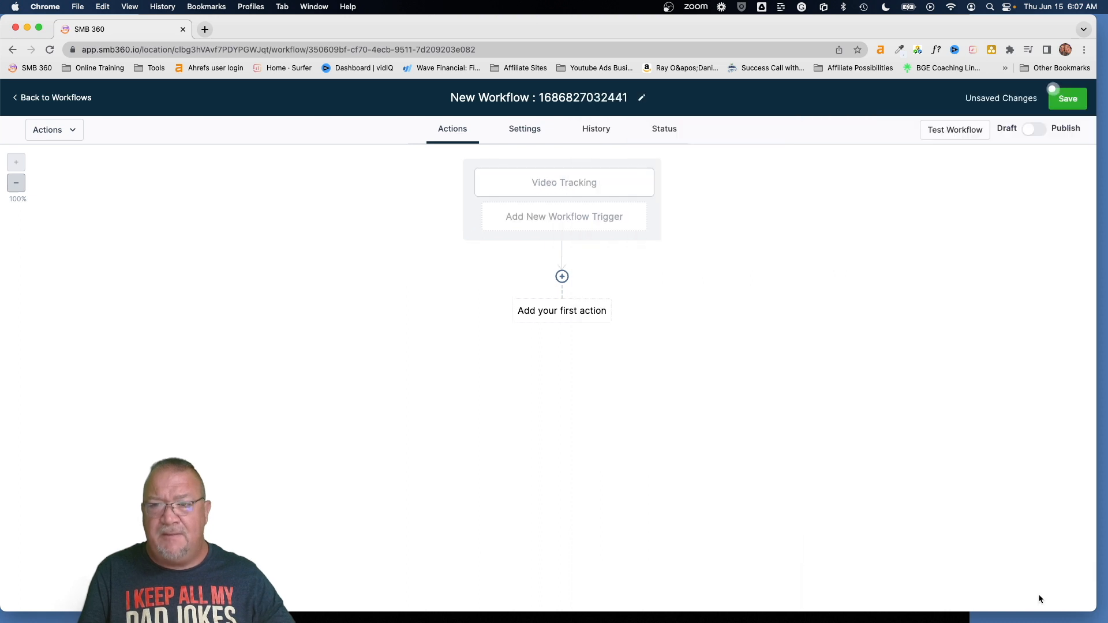
pyautogui.click(1067, 98)
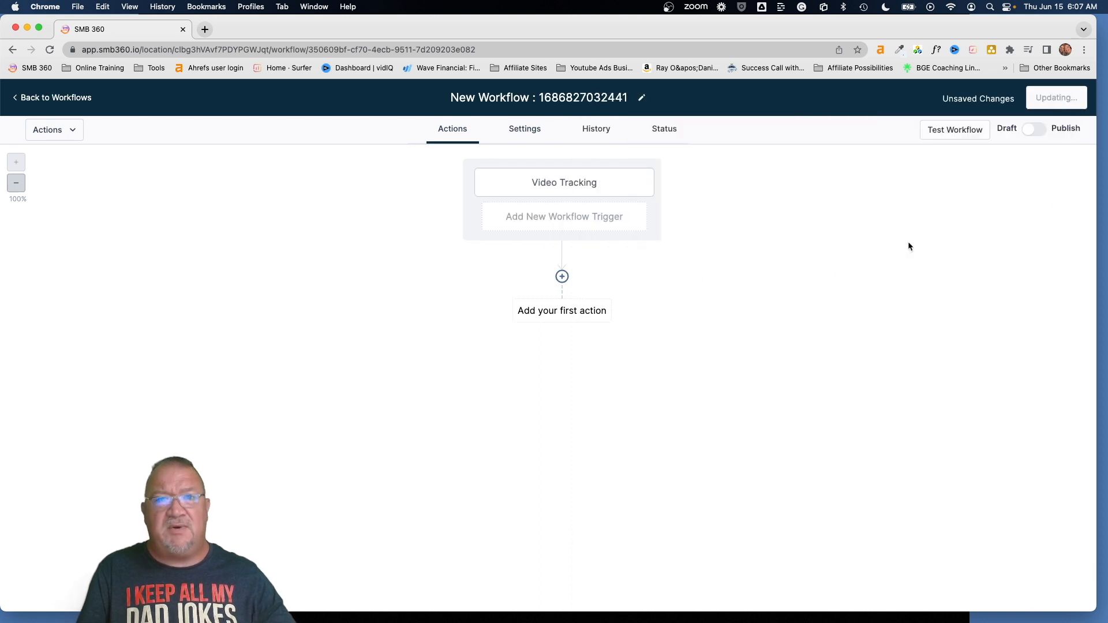